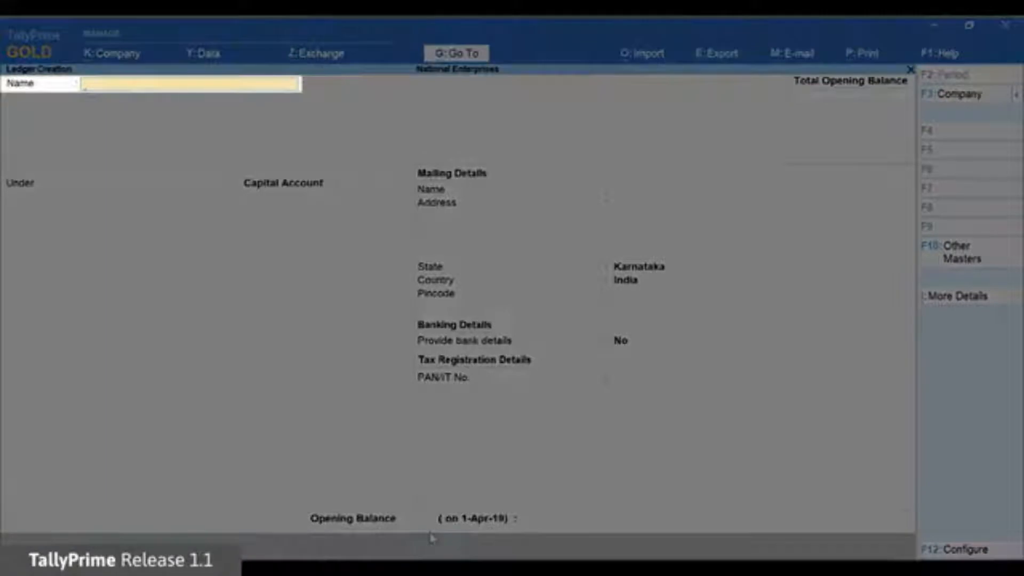
Step: Name the new ledger Bank of Baroda and place it under the Bank Accounts group
{"action": "type", "text": "Bank of Baroda"}
{"action": "key", "text": "Return"}
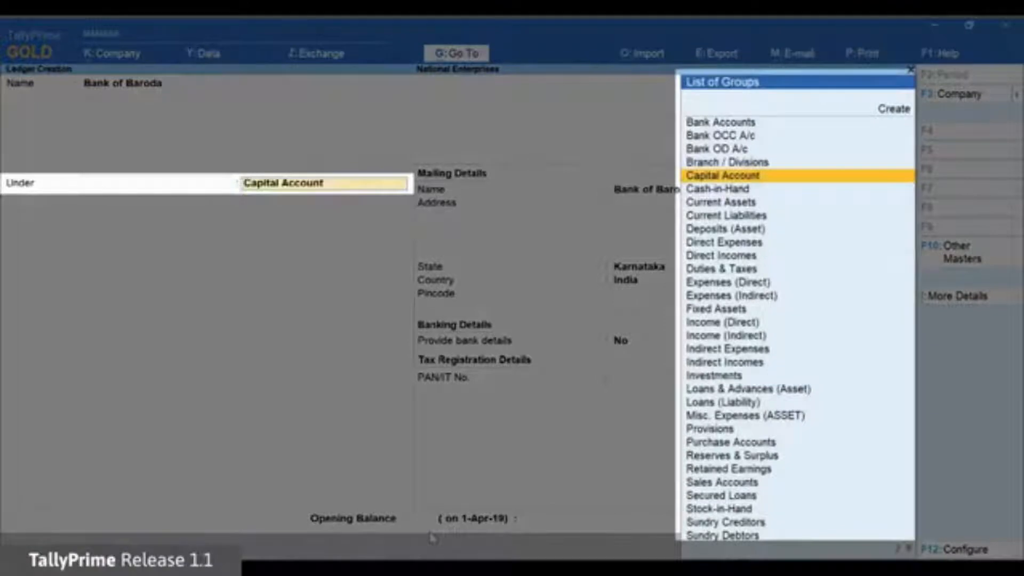
{"action": "key", "text": "Up"}
{"action": "key", "text": "Up"}
{"action": "key", "text": "Up"}
{"action": "key", "text": "Up"}
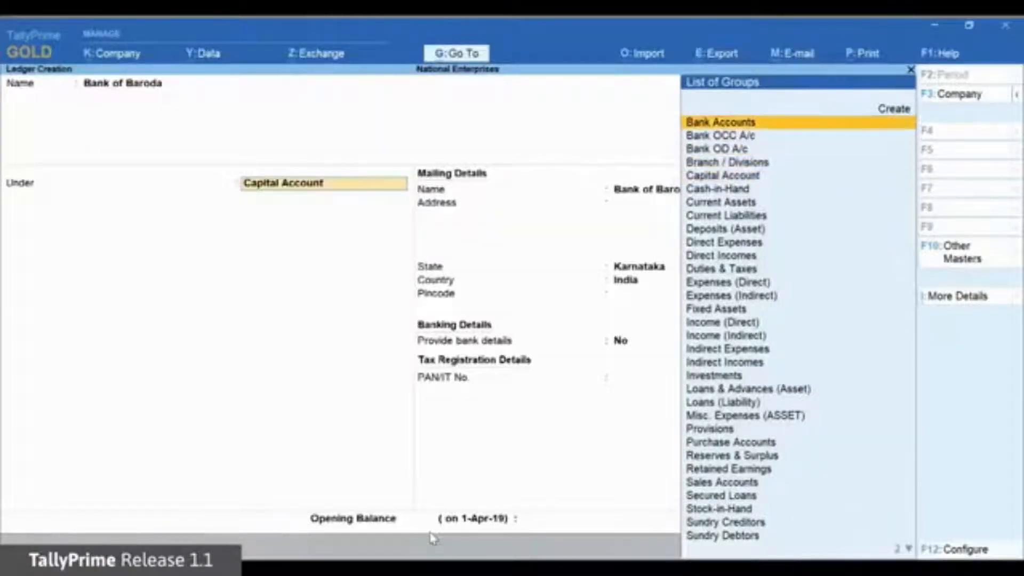
{"action": "key", "text": "Return"}
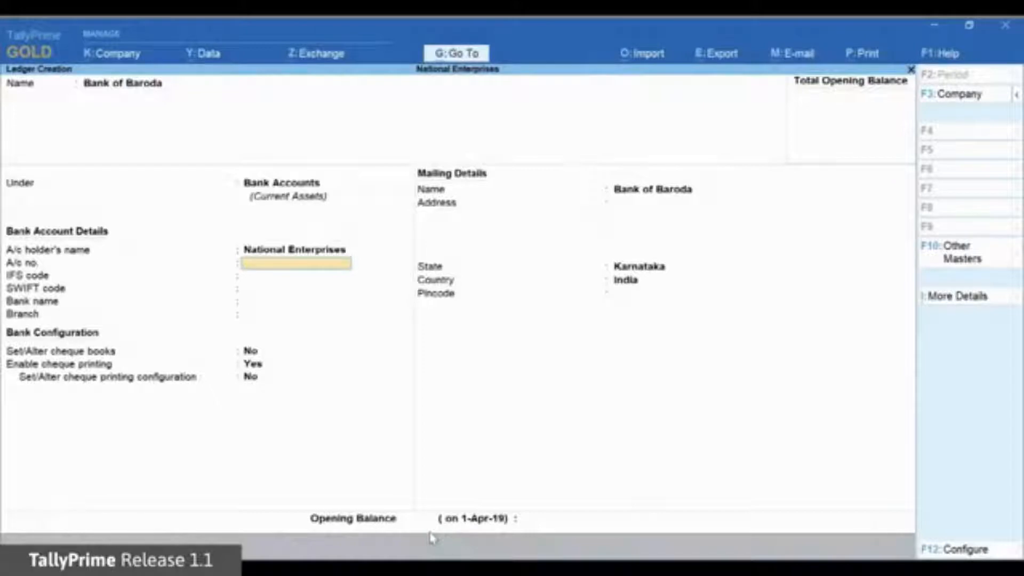
Step: Enter the ledger's bank account number and IFS code BARB0JAYANA
{"action": "type", "text": "98765432100"}
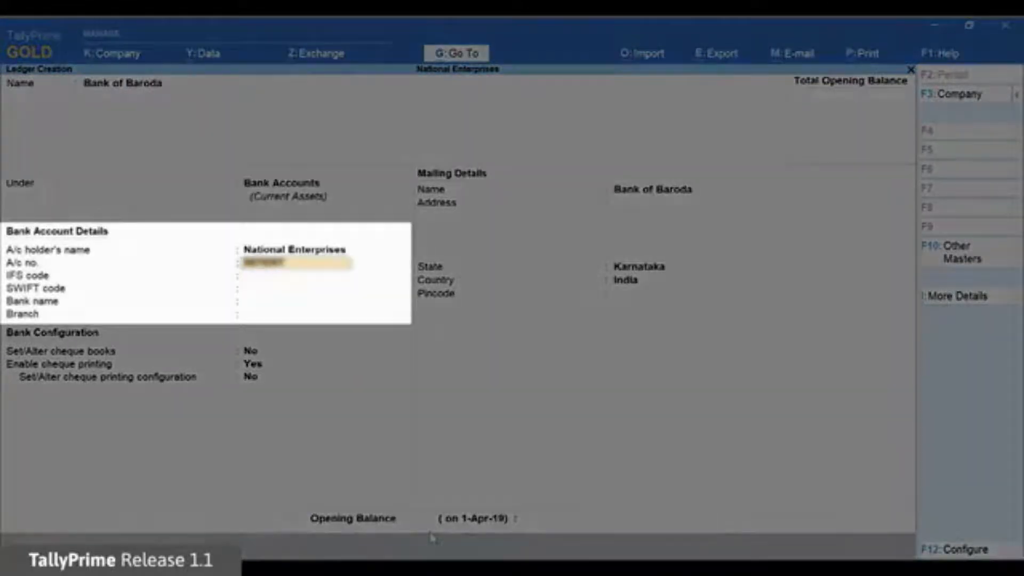
{"action": "key", "text": "Return"}
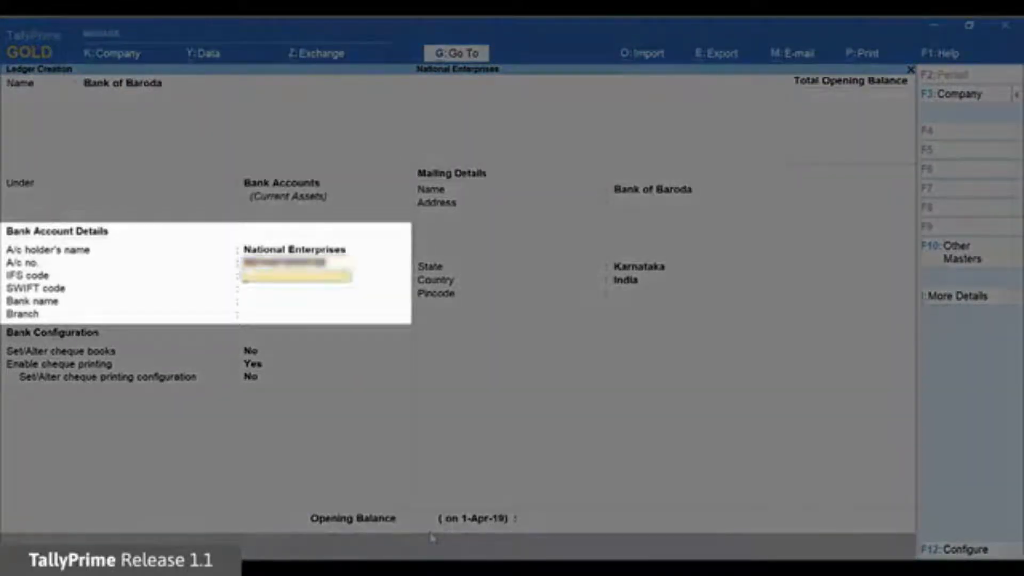
{"action": "type", "text": "BARB0JAYANA"}
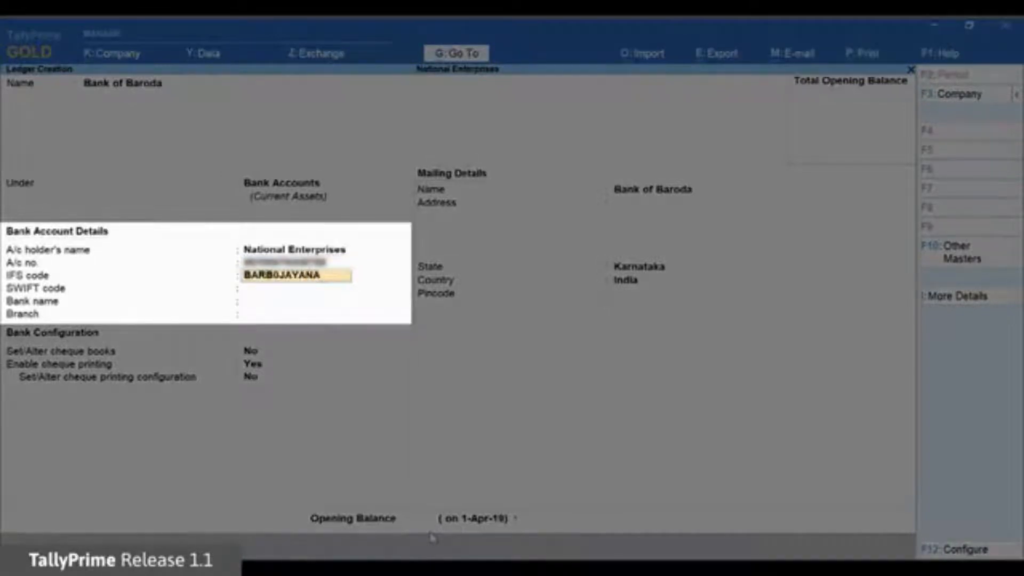
{"action": "key", "text": "Return"}
{"action": "key", "text": "Return"}
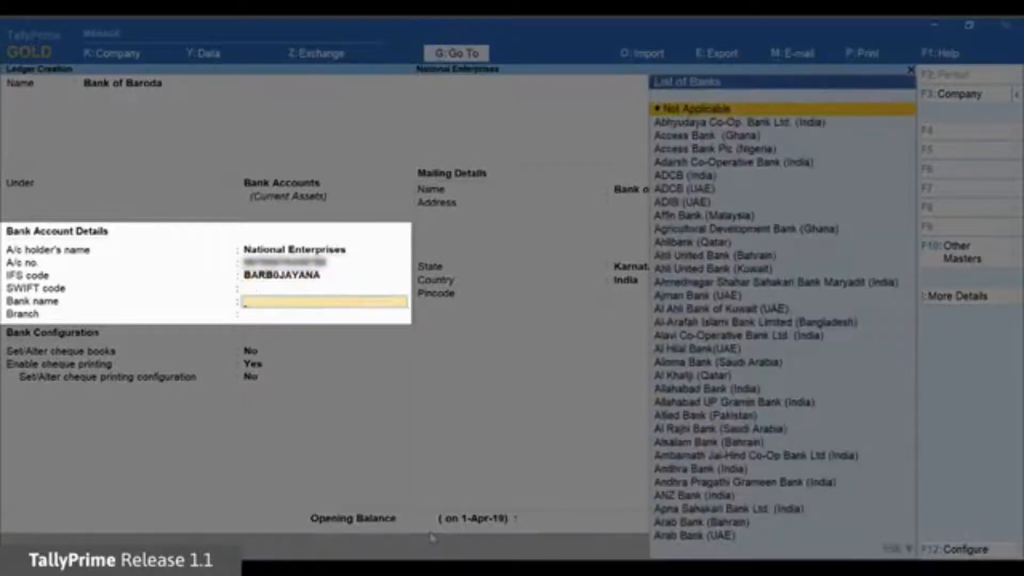
Step: Choose Bank of Baroda (India) as the bank, branch M G ROAD, and enter the client code
{"action": "type", "text": "BANK"}
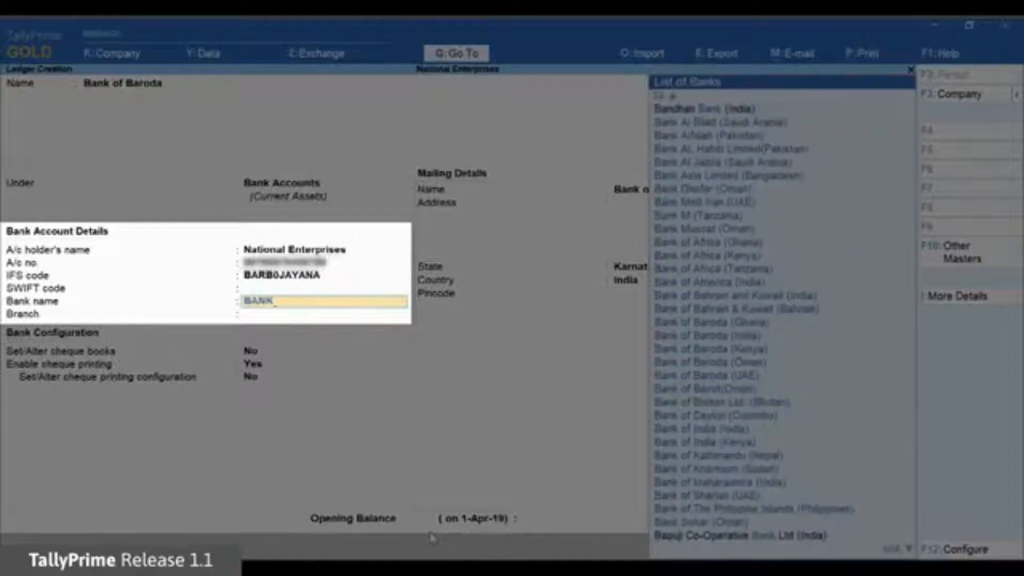
{"action": "type", "text": " OF"}
{"action": "key", "text": "Down"}
{"action": "key", "text": "Down"}
{"action": "key", "text": "Down"}
{"action": "key", "text": "Down"}
{"action": "key", "text": "Down"}
{"action": "key", "text": "Down"}
{"action": "key", "text": "Down"}
{"action": "key", "text": "Down"}
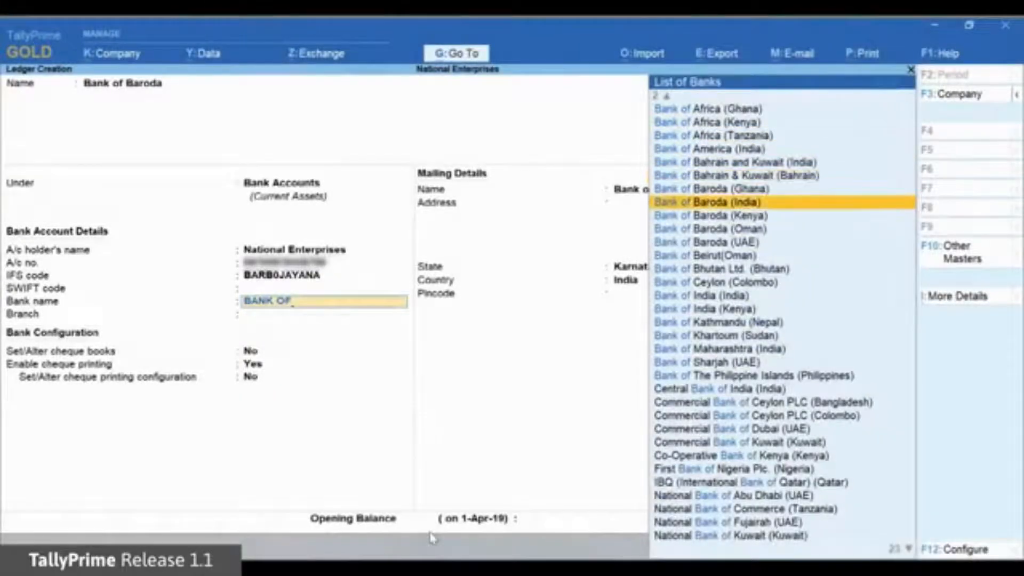
{"action": "key", "text": "Return"}
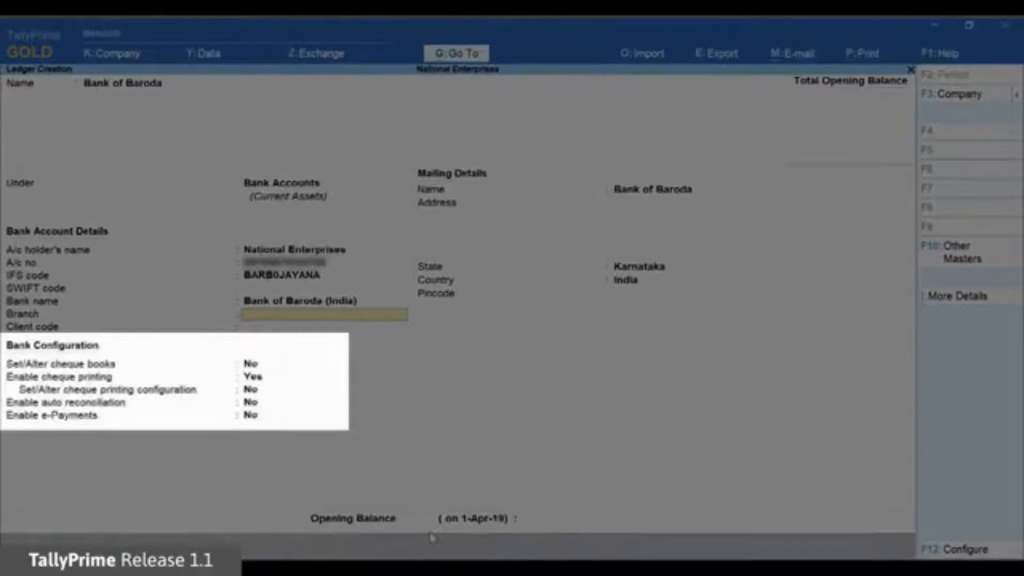
{"action": "type", "text": "M"}
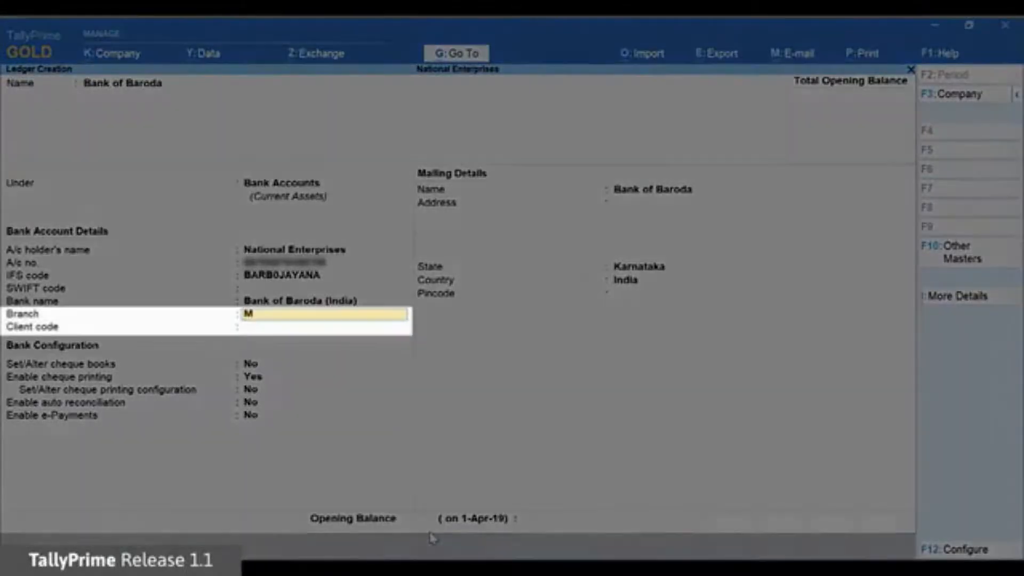
{"action": "type", "text": " G ROAD"}
{"action": "key", "text": "Return"}
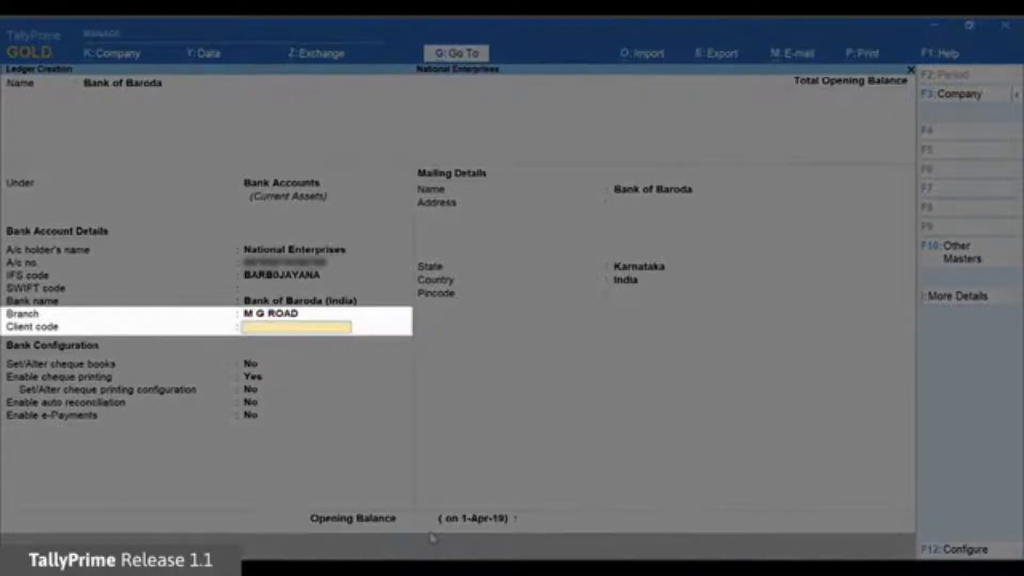
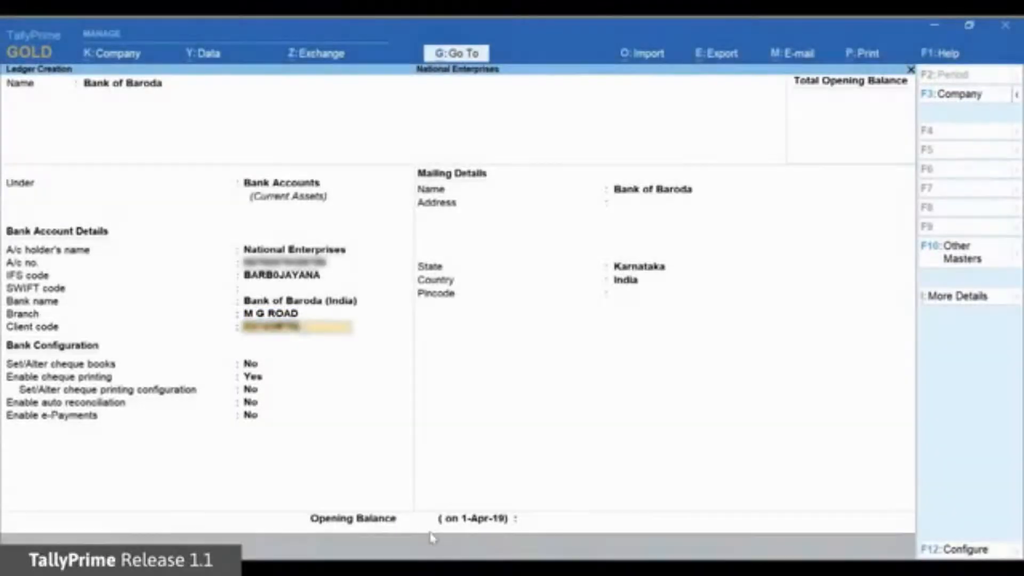
Step: Enable e-Payments for the ledger, clear the TallyHelp bank contact prompt, and set e-Payments configuration to Yes
{"action": "key", "text": "Return"}
{"action": "key", "text": "Return"}
{"action": "key", "text": "Return"}
{"action": "key", "text": "Return"}
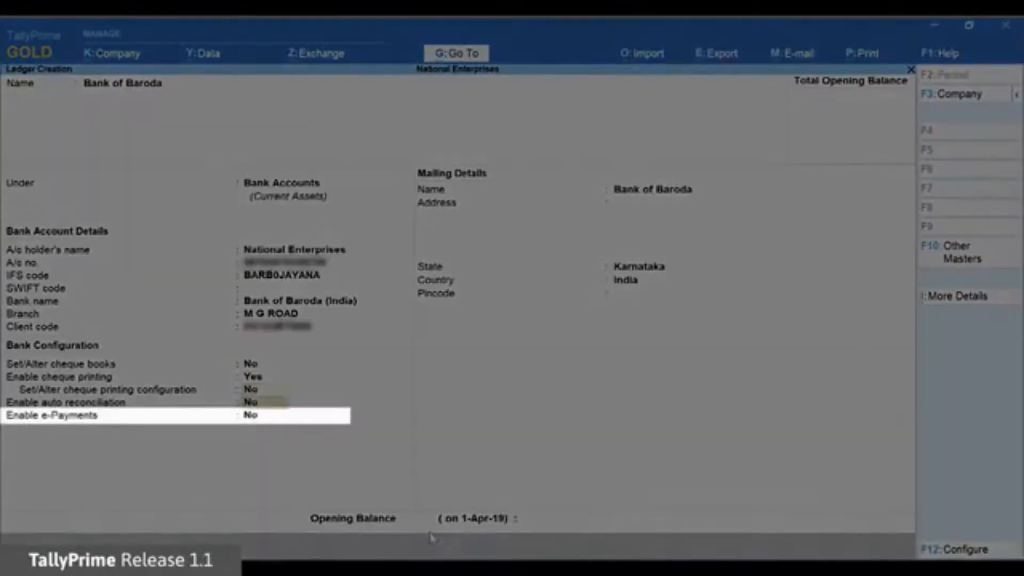
{"action": "key", "text": "Return"}
{"action": "type", "text": "Y"}
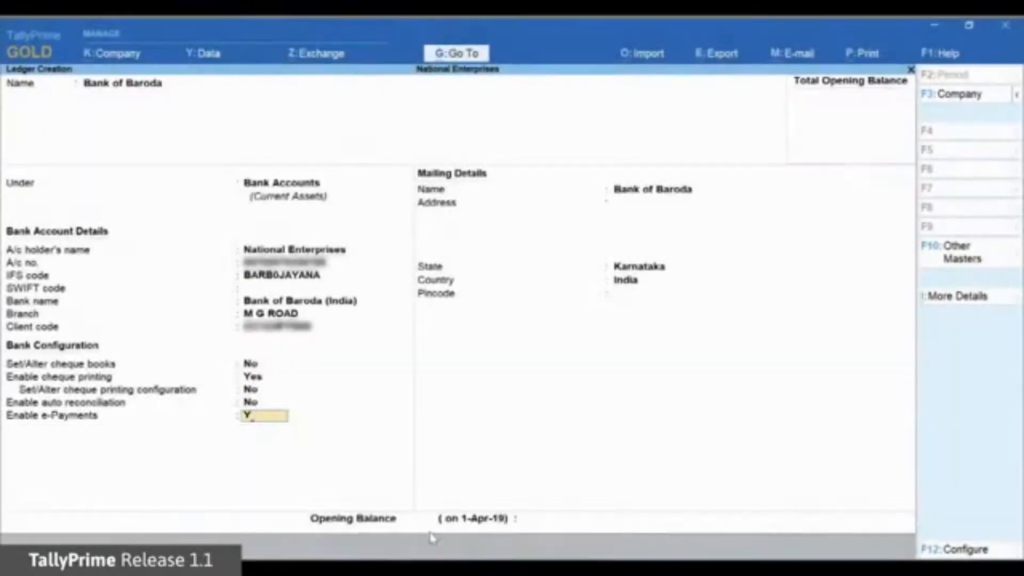
{"action": "key", "text": "Return"}
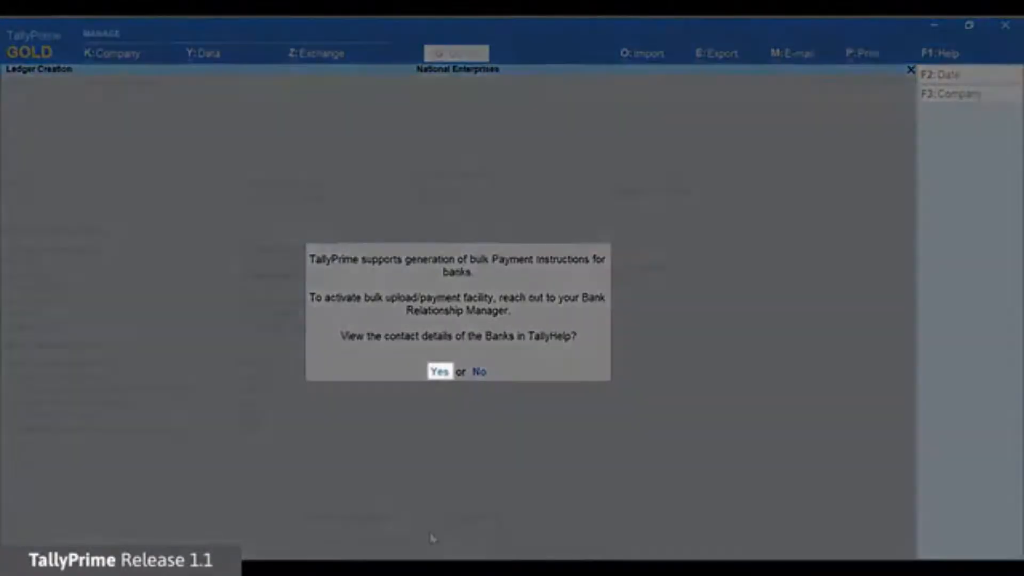
{"action": "key", "text": "Return"}
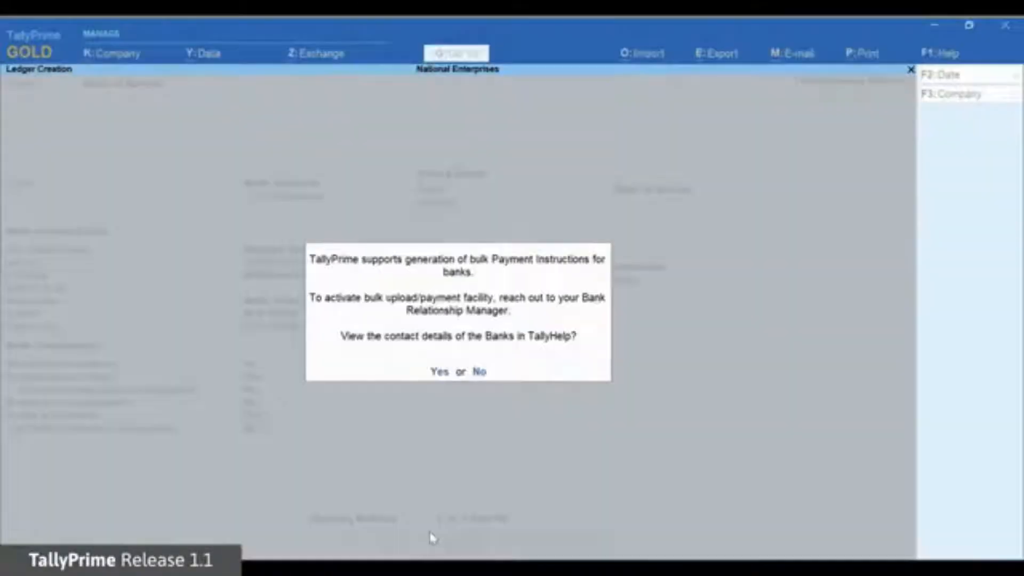
{"action": "key", "text": "Return"}
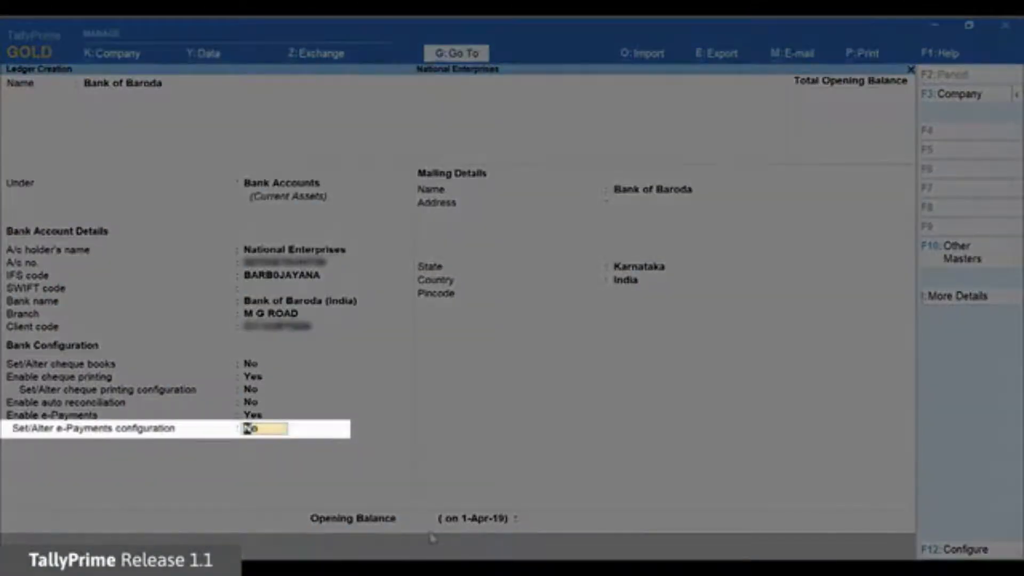
{"action": "type", "text": "YES"}
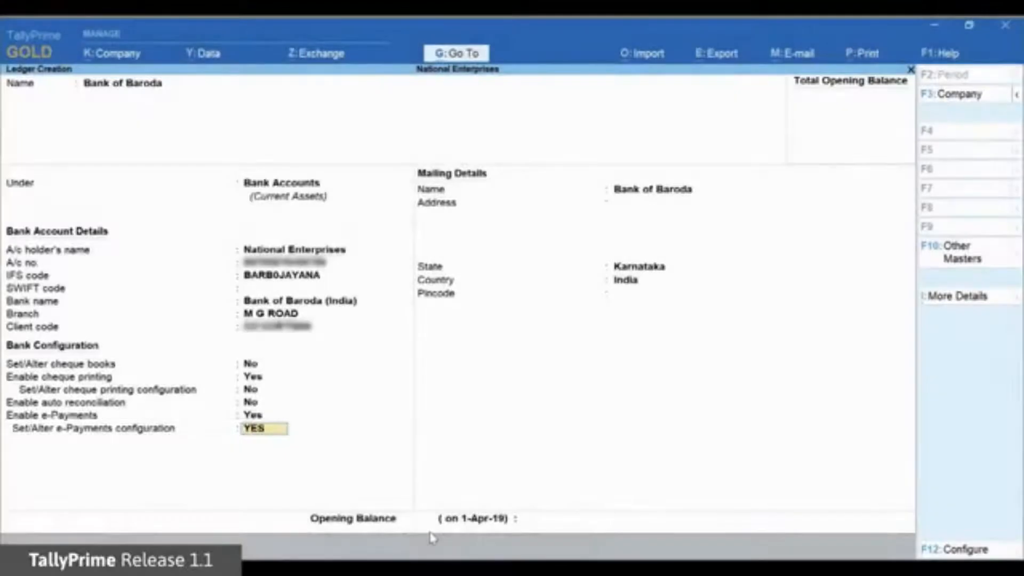
{"action": "key", "text": "Return"}
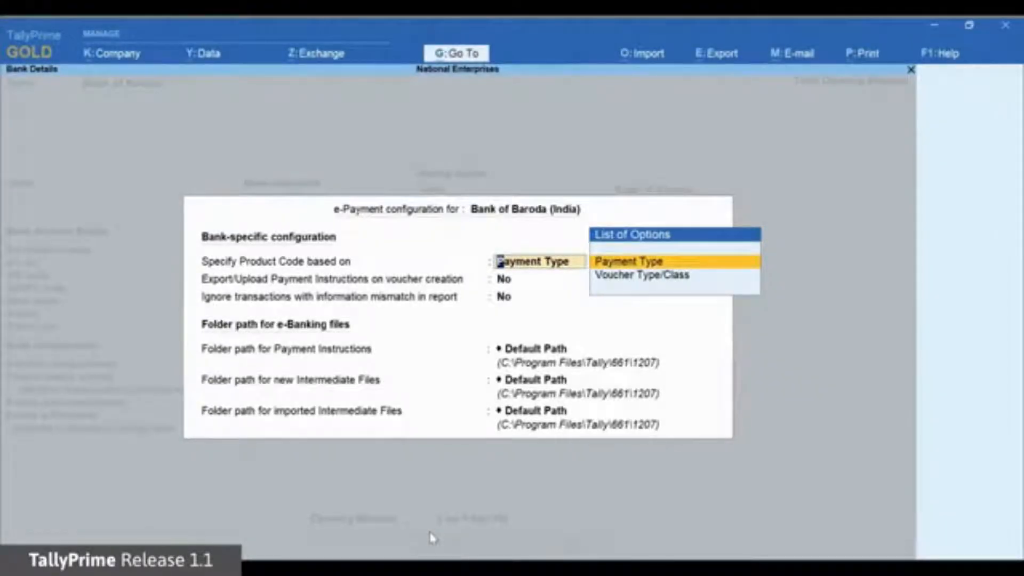
Step: Base product codes on Payment Type, using CC123RTG01 for All Payments, with export on voucher creation No
{"action": "key", "text": "Return"}
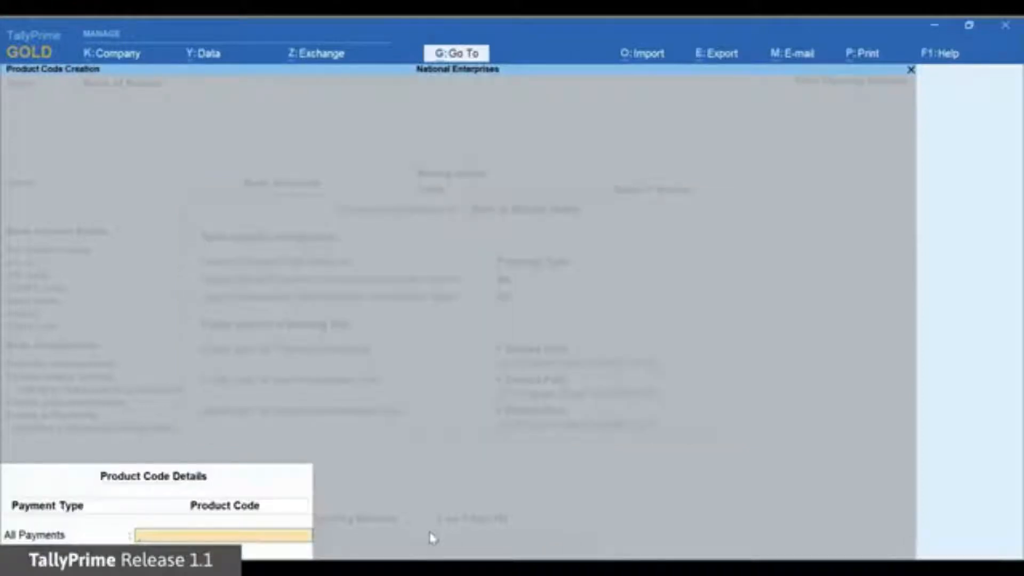
{"action": "type", "text": "CC123RTG"}
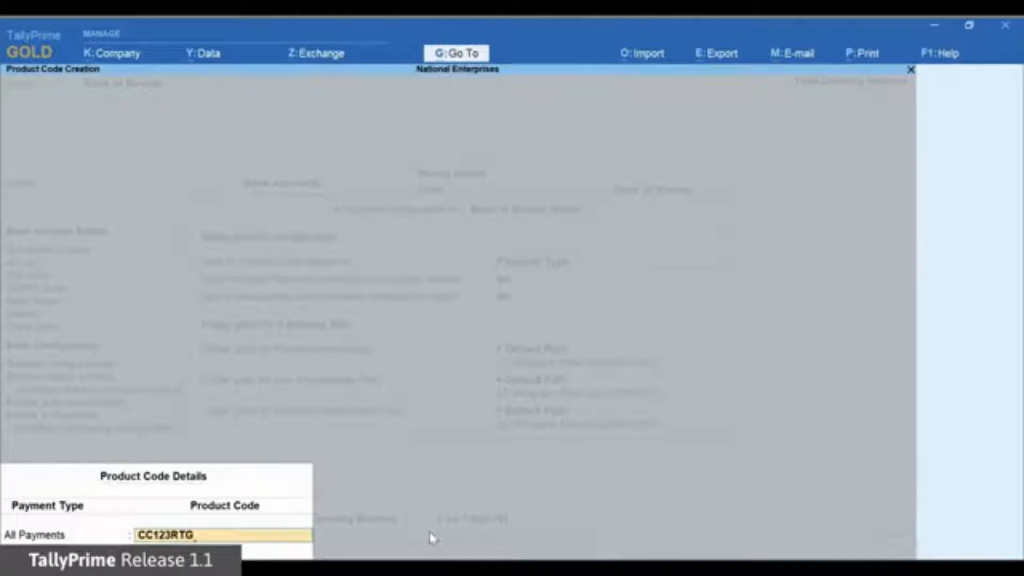
{"action": "type", "text": "01"}
{"action": "key", "text": "Return"}
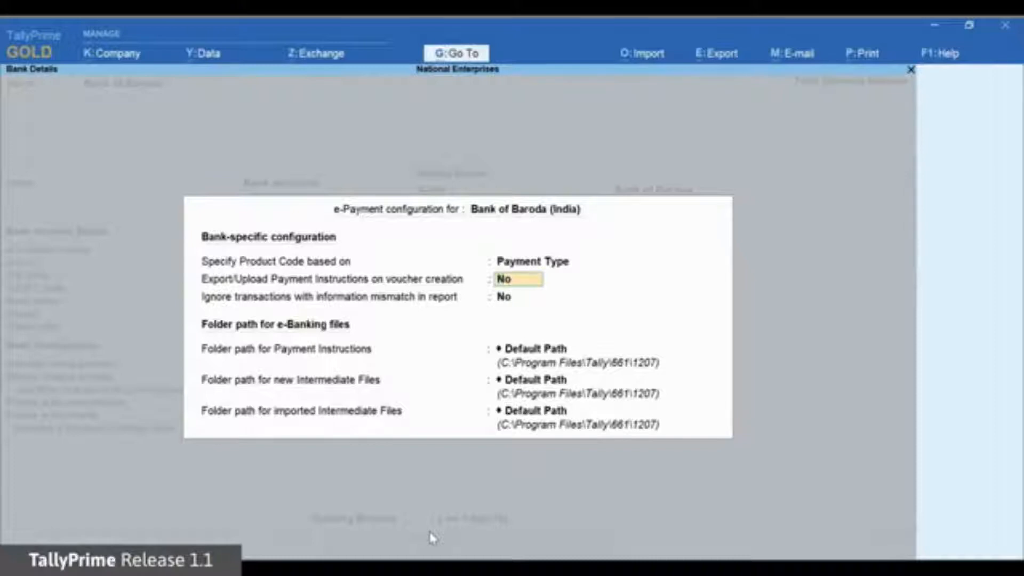
{"action": "key", "text": "Return"}
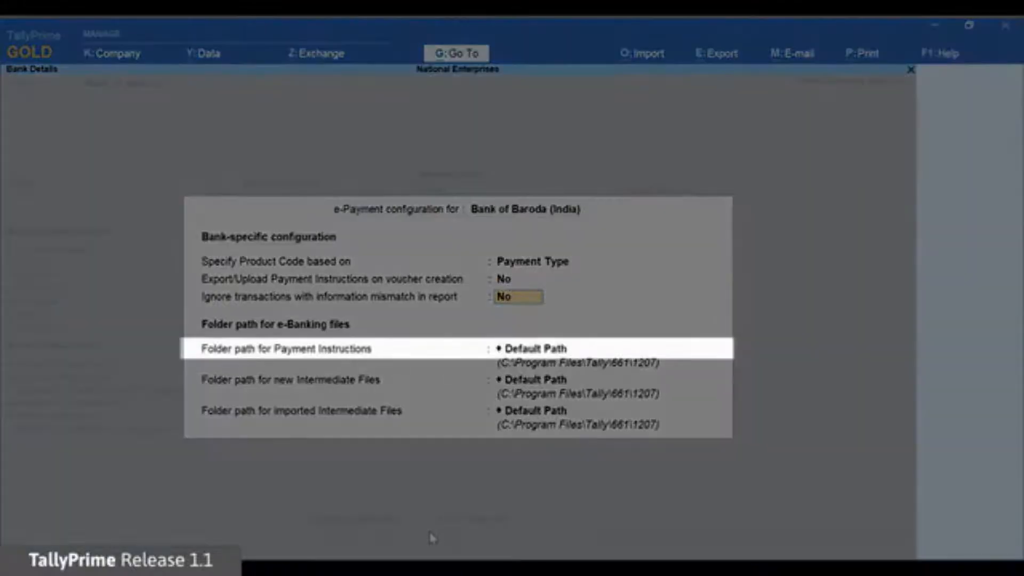
Step: Keep ignoring mismatched transactions off and set the first folder path to D:\e-payment-files
{"action": "key", "text": "Return"}
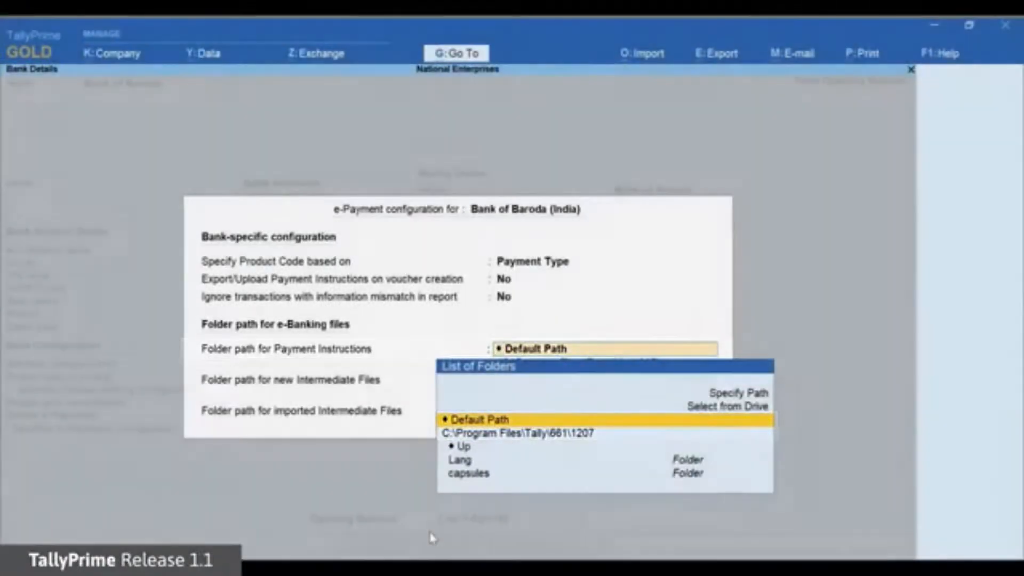
{"action": "key", "text": "Up"}
{"action": "key", "text": "Up"}
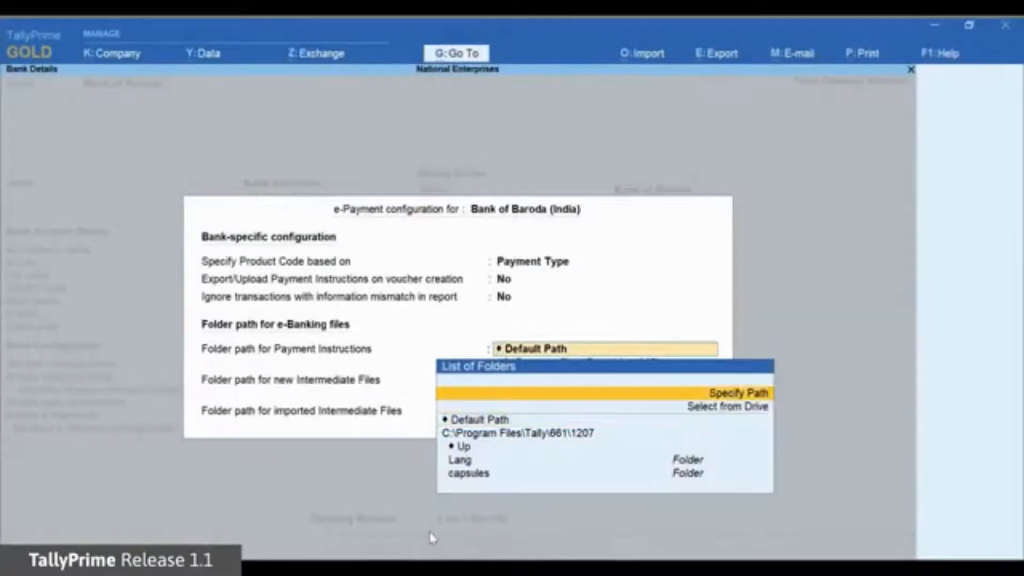
{"action": "key", "text": "Return"}
{"action": "type", "text": "D:\\e-payment-files"}
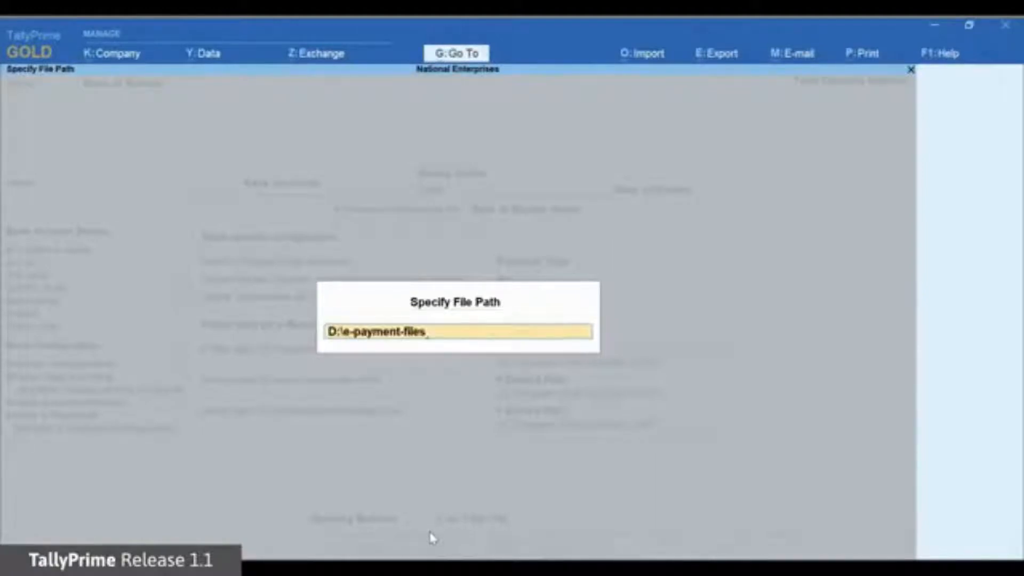
{"action": "key", "text": "Return"}
{"action": "key", "text": "Return"}
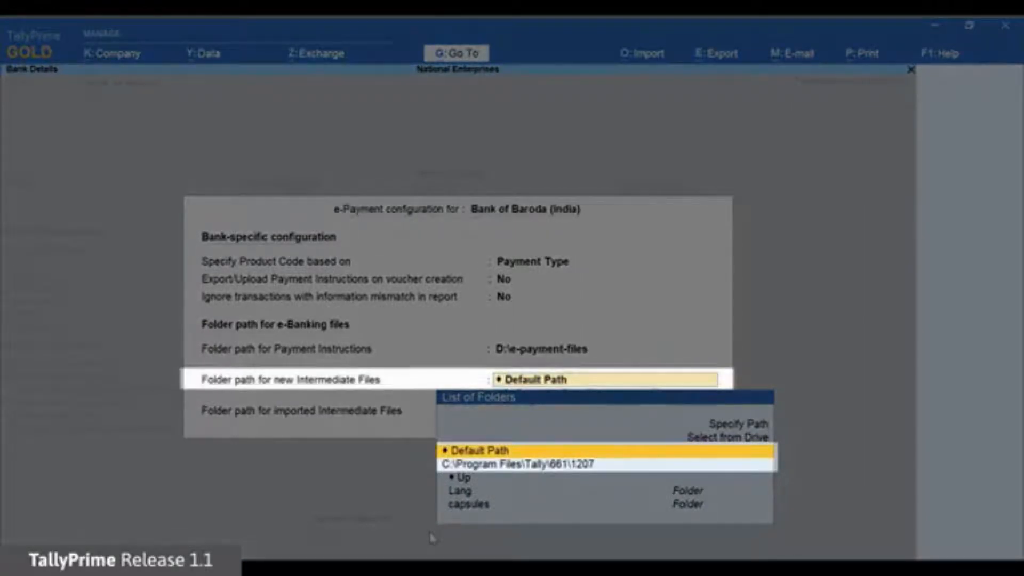
Step: Point the payment instructions and intermediate file folders to D:\e-payment-files and accept the configuration
{"action": "key", "text": "Up"}
{"action": "key", "text": "Up"}
{"action": "key", "text": "Return"}
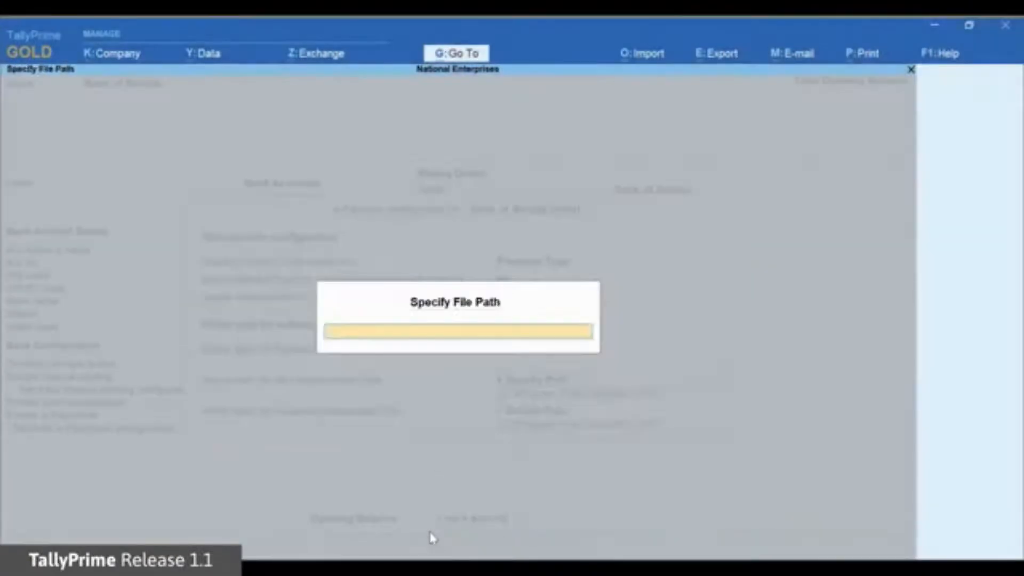
{"action": "type", "text": "D:\\e-payment-files"}
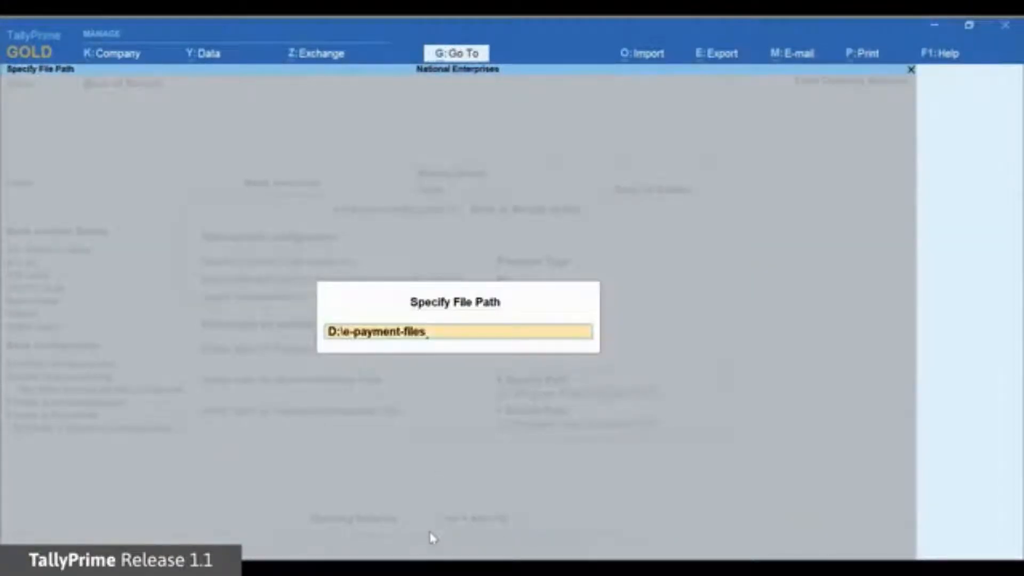
{"action": "key", "text": "Return"}
{"action": "key", "text": "Return"}
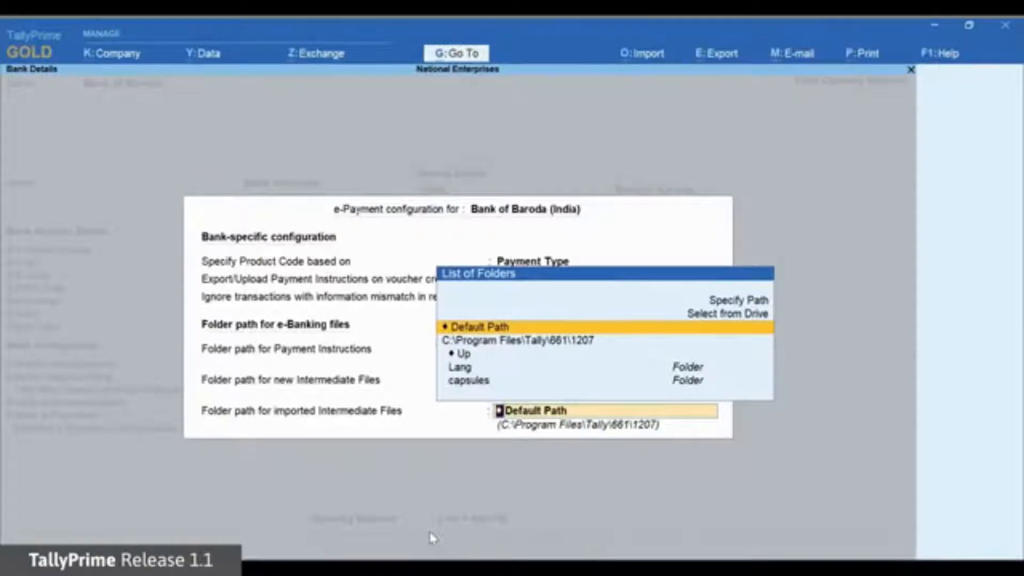
{"action": "key", "text": "Up"}
{"action": "key", "text": "Up"}
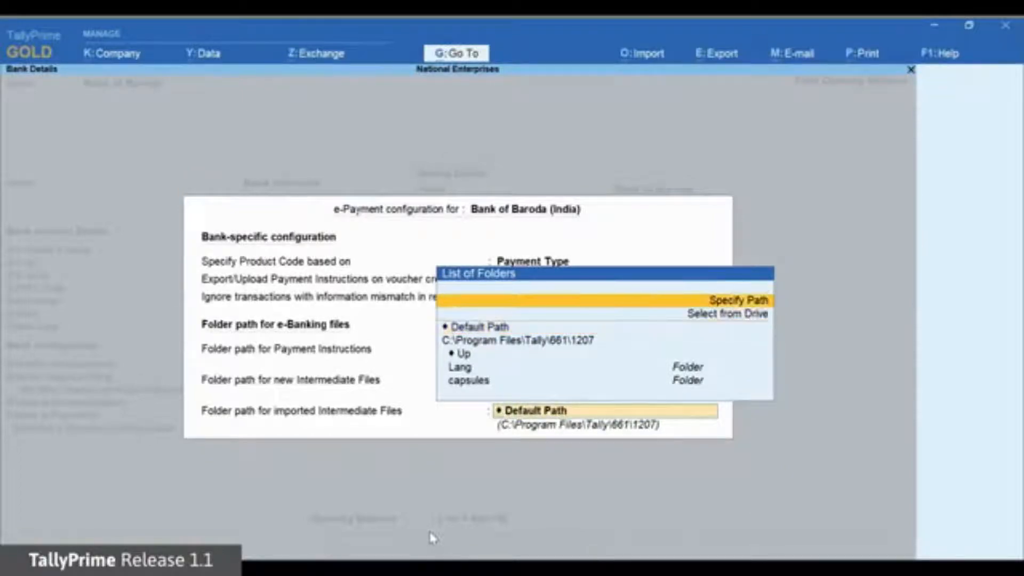
{"action": "key", "text": "Return"}
{"action": "type", "text": "D:\\e-payment-files"}
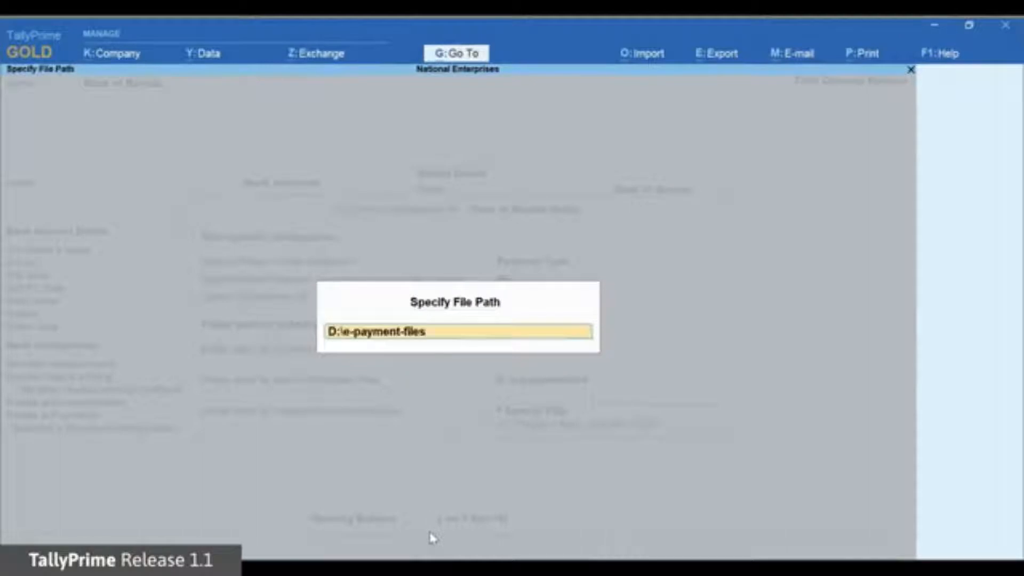
{"action": "key", "text": "Return"}
{"action": "key", "text": "Return"}
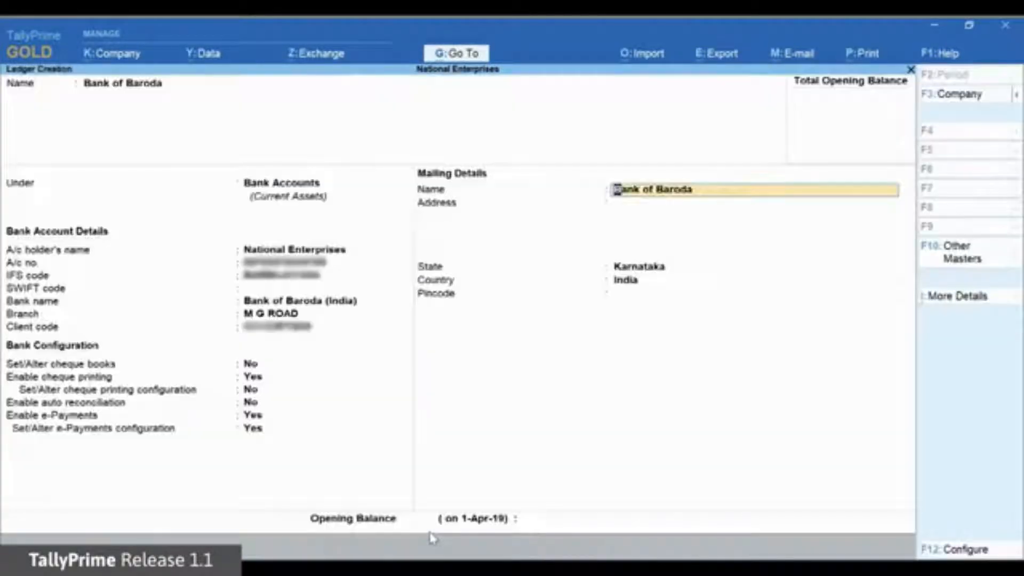
Step: Accept the Bank of Baroda ledger past its mailing details and start a new ledger via Go To > Create Master
{"action": "key", "text": "Return"}
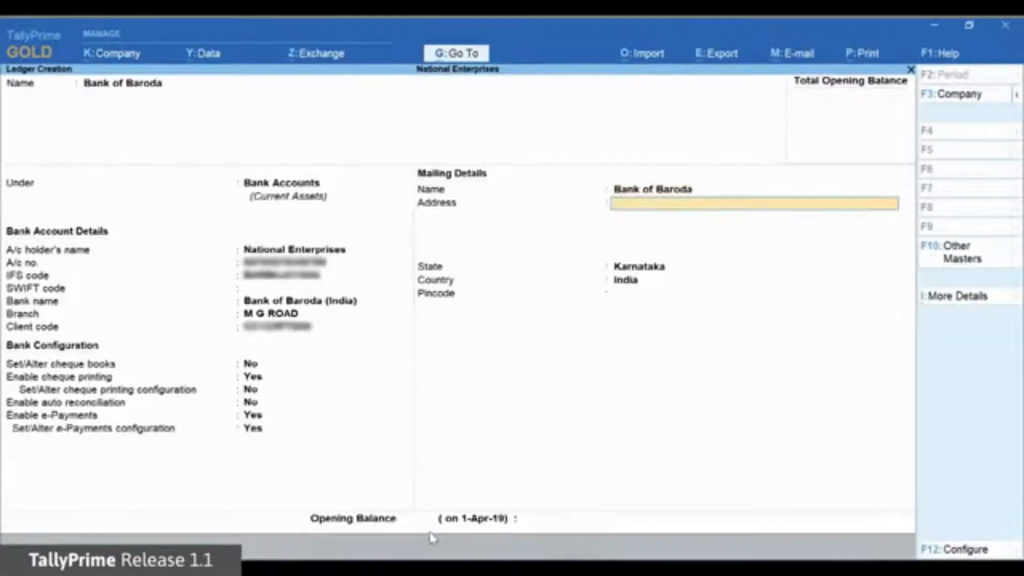
{"action": "key", "text": "Return"}
{"action": "key", "text": "Return"}
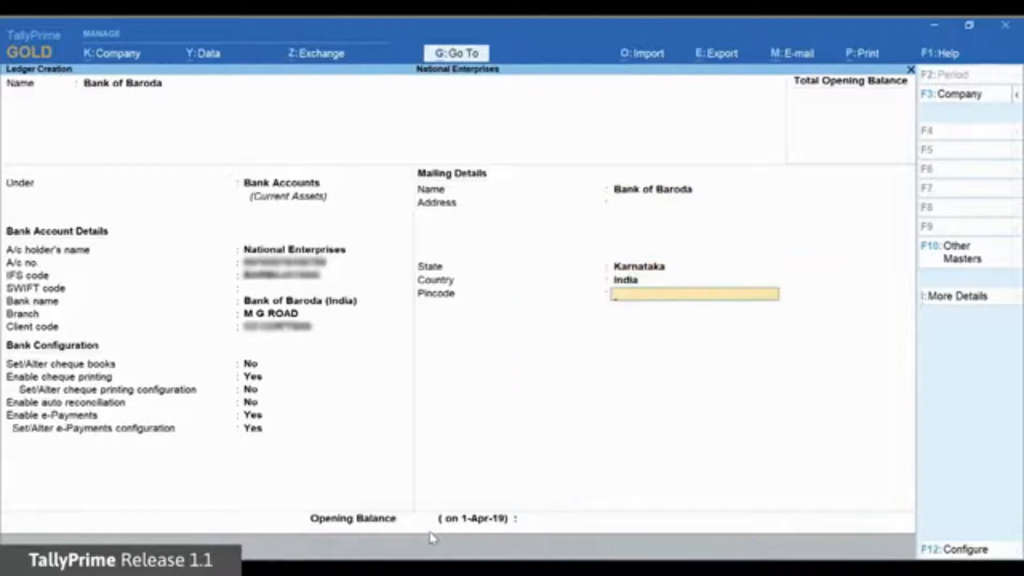
{"action": "key", "text": "Return"}
{"action": "key", "text": "Return"}
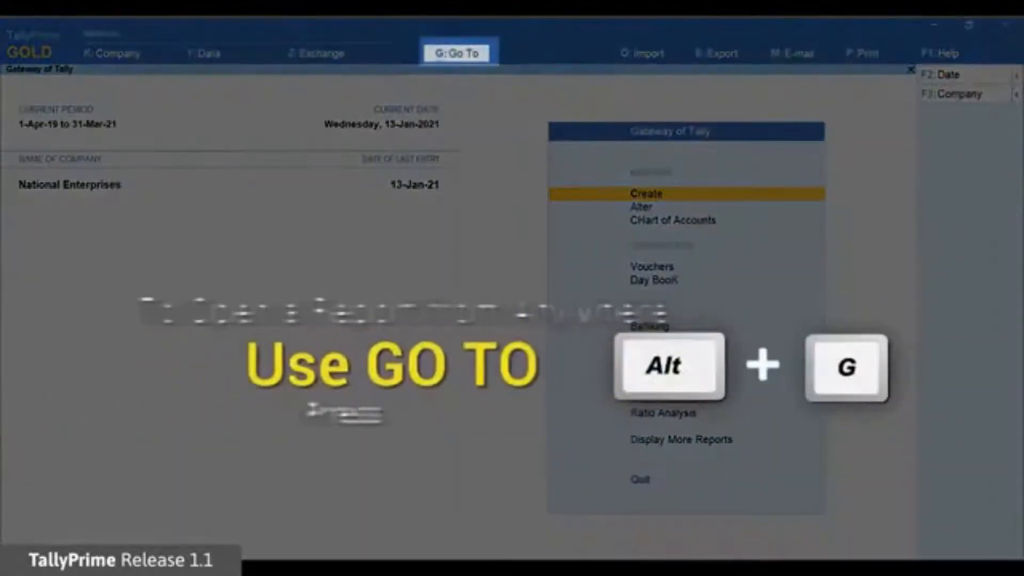
{"action": "key", "text": "alt+g"}
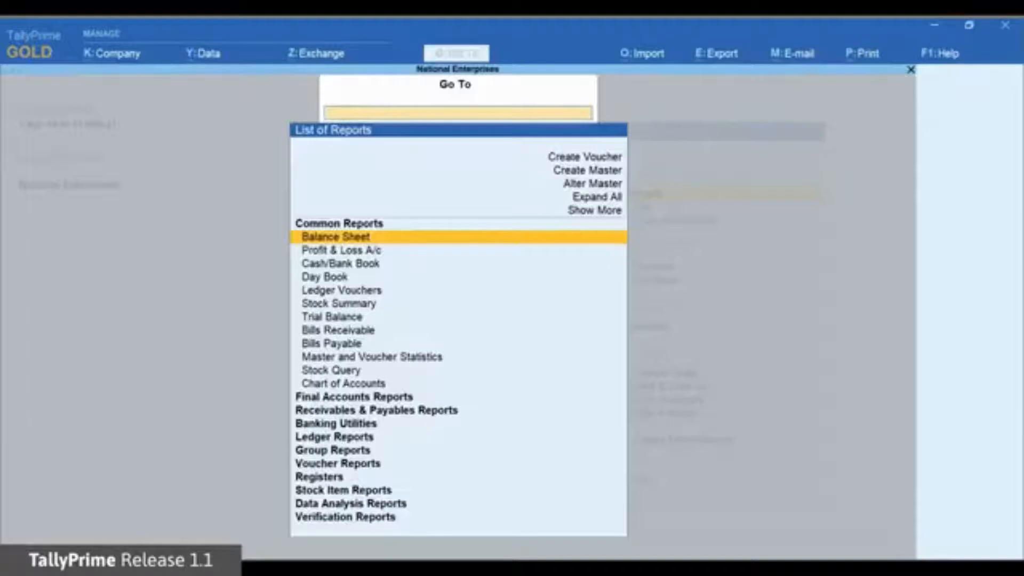
{"action": "key", "text": "Up"}
{"action": "key", "text": "Up"}
{"action": "key", "text": "Up"}
{"action": "key", "text": "Up"}
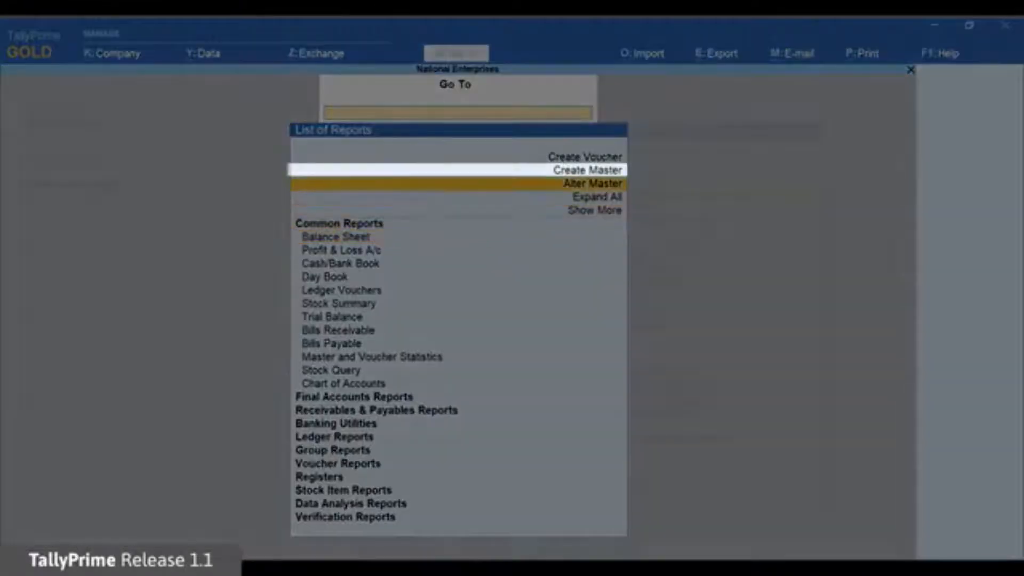
{"action": "key", "text": "Up"}
{"action": "key", "text": "Return"}
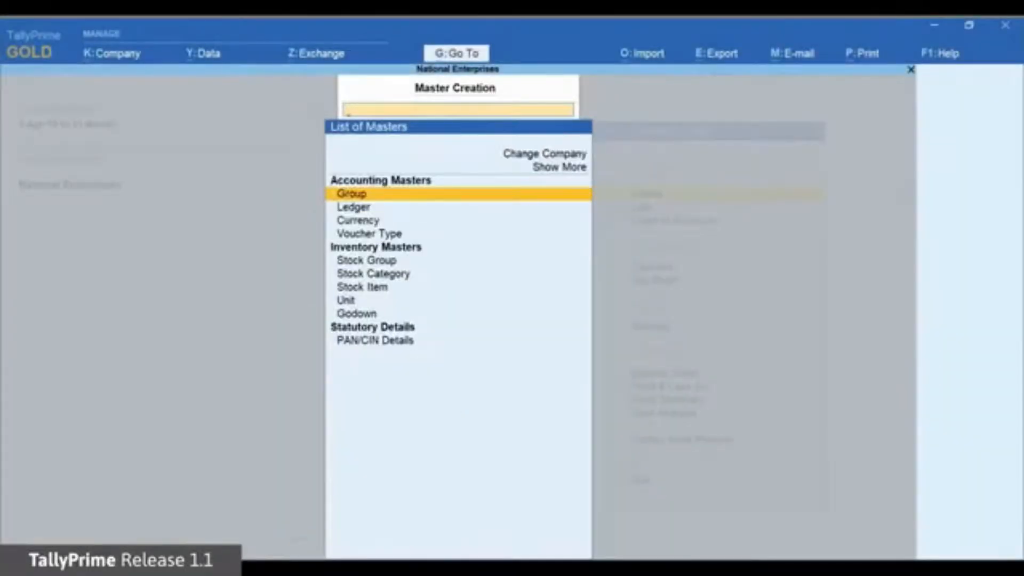
{"action": "key", "text": "Down"}
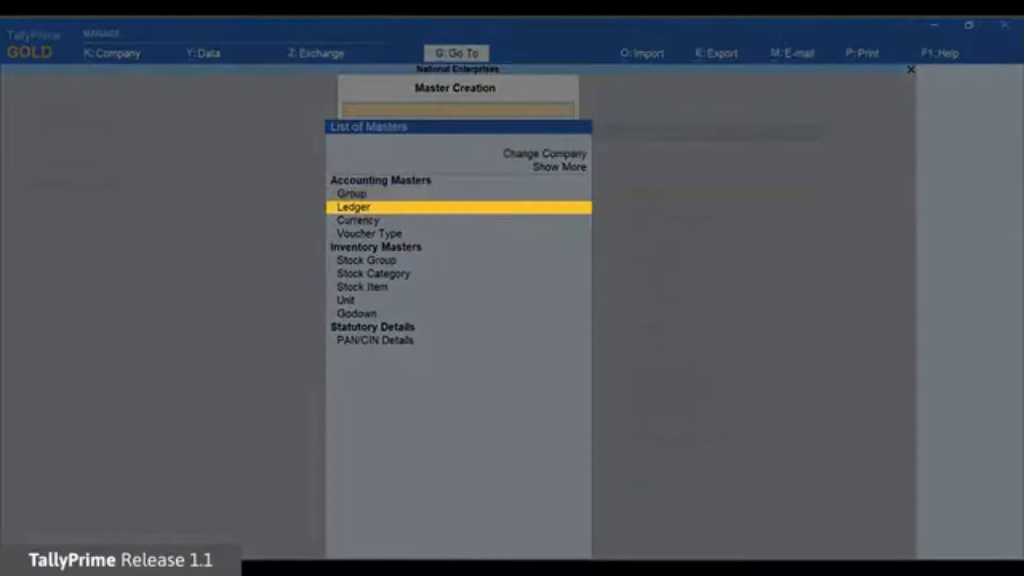
{"action": "key", "text": "Return"}
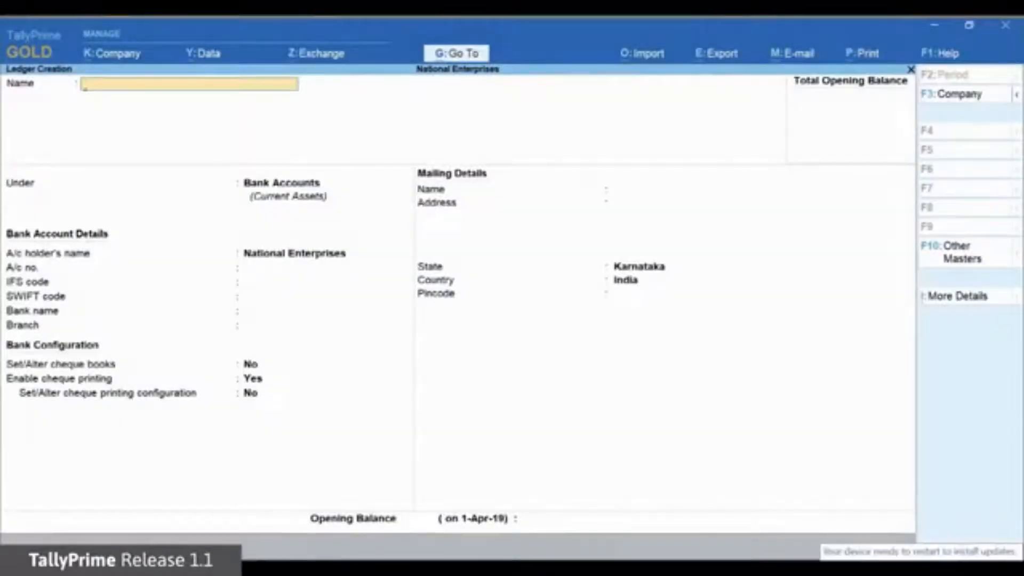
Step: Create ledger Hindustan Suppliers under Sundry Creditors with Provide bank details set to Yes
{"action": "type", "text": "Hindustan Suppliers"}
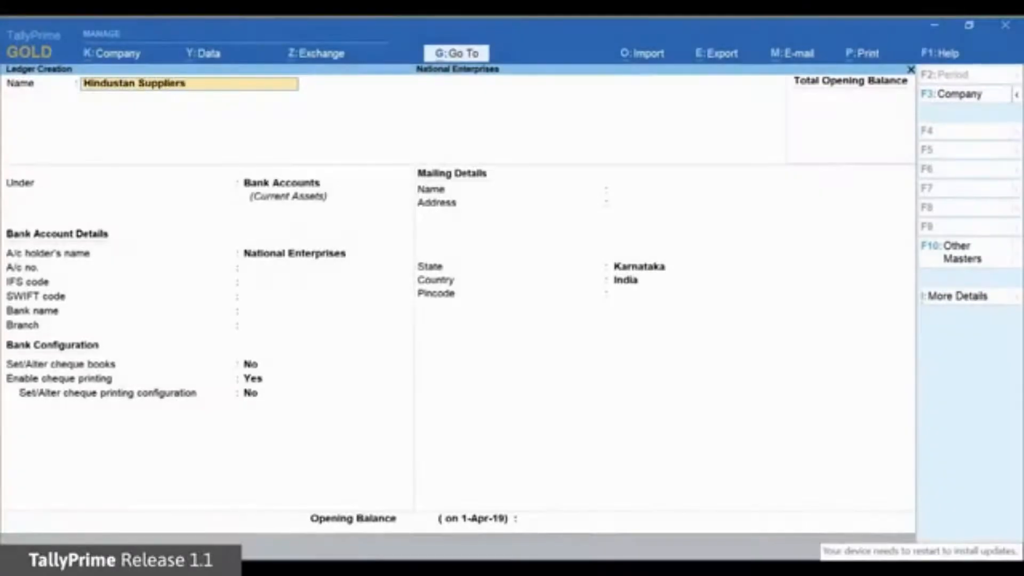
{"action": "key", "text": "Return"}
{"action": "key", "text": "Return"}
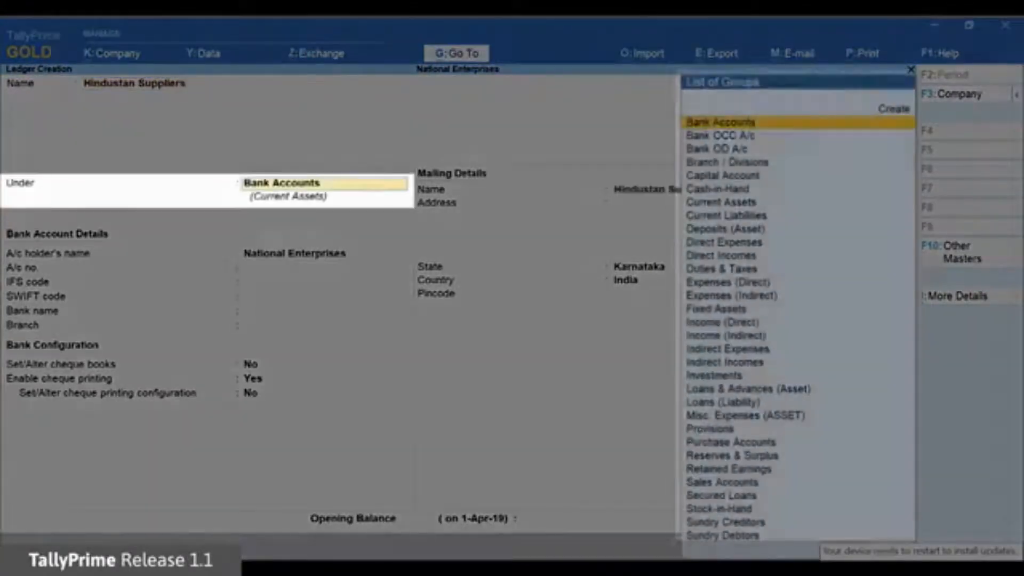
{"action": "key", "text": "Down"}
{"action": "key", "text": "Down"}
{"action": "key", "text": "Down"}
{"action": "key", "text": "Down"}
{"action": "key", "text": "Down"}
{"action": "key", "text": "Down"}
{"action": "key", "text": "Down"}
{"action": "key", "text": "Down"}
{"action": "key", "text": "Down"}
{"action": "key", "text": "Down"}
{"action": "key", "text": "Down"}
{"action": "key", "text": "Down"}
{"action": "key", "text": "Down"}
{"action": "key", "text": "Down"}
{"action": "key", "text": "Down"}
{"action": "key", "text": "Down"}
{"action": "key", "text": "Down"}
{"action": "key", "text": "Down"}
{"action": "key", "text": "Down"}
{"action": "key", "text": "Down"}
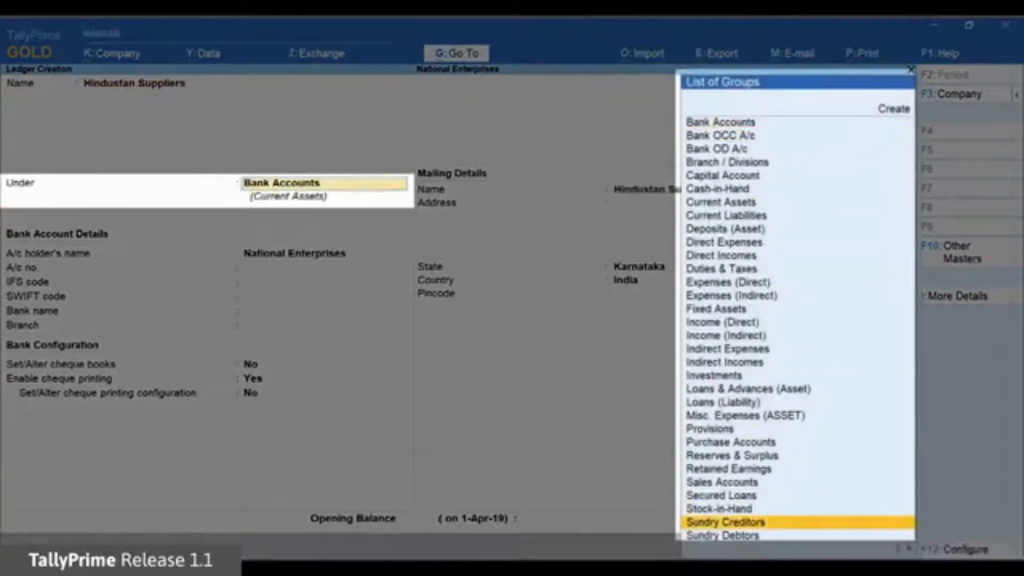
{"action": "key", "text": "Return"}
{"action": "key", "text": "Return"}
{"action": "key", "text": "Return"}
{"action": "key", "text": "Return"}
{"action": "key", "text": "Return"}
{"action": "key", "text": "Return"}
{"action": "key", "text": "Return"}
{"action": "key", "text": "Return"}
{"action": "key", "text": "Return"}
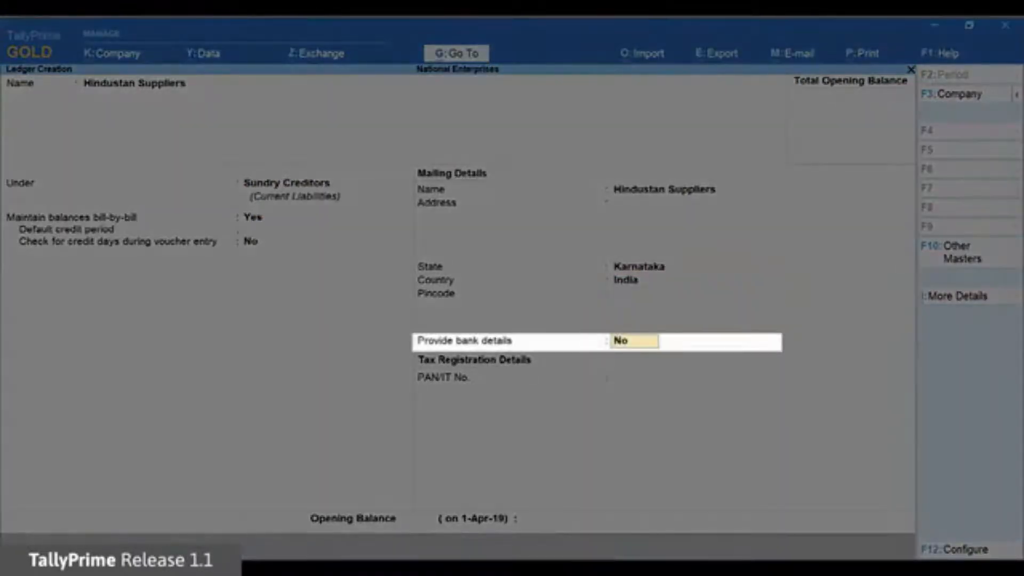
{"action": "type", "text": "Yes"}
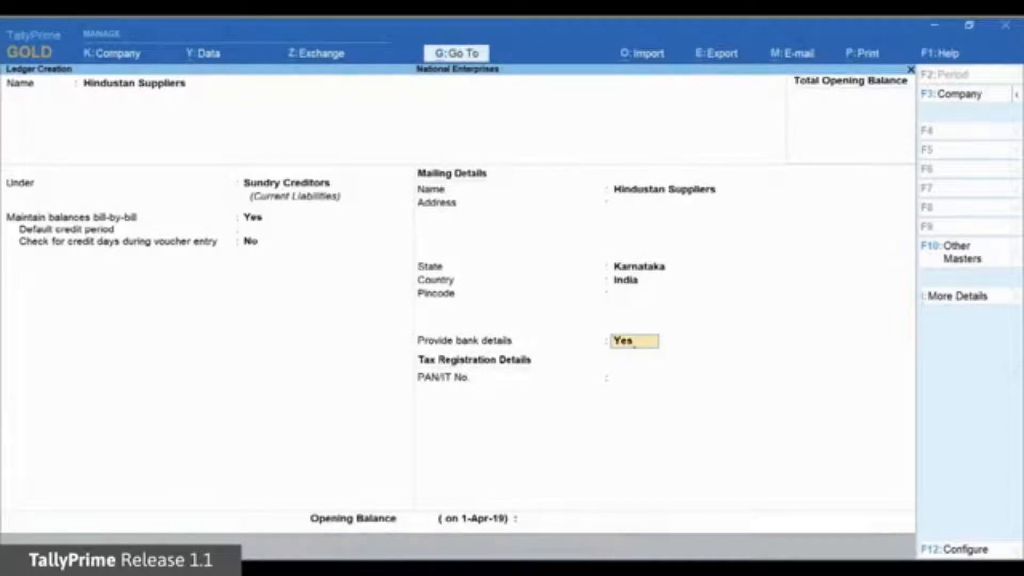
{"action": "key", "text": "Return"}
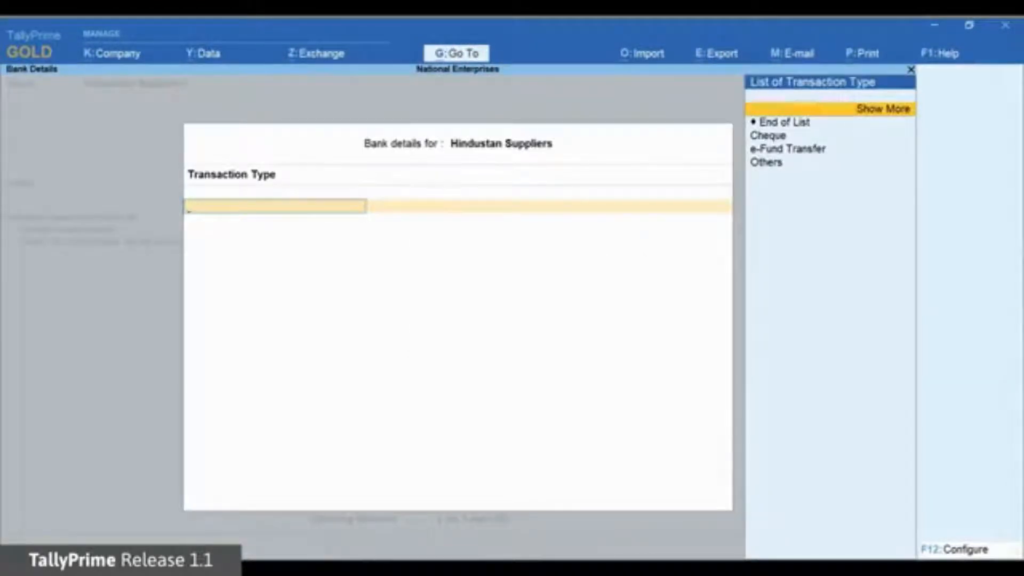
Step: Set e-Fund Transfer with the supplier's account number, IFS code SBIN0000021 and Kotak Mahindra Bank (India)
{"action": "key", "text": "Down"}
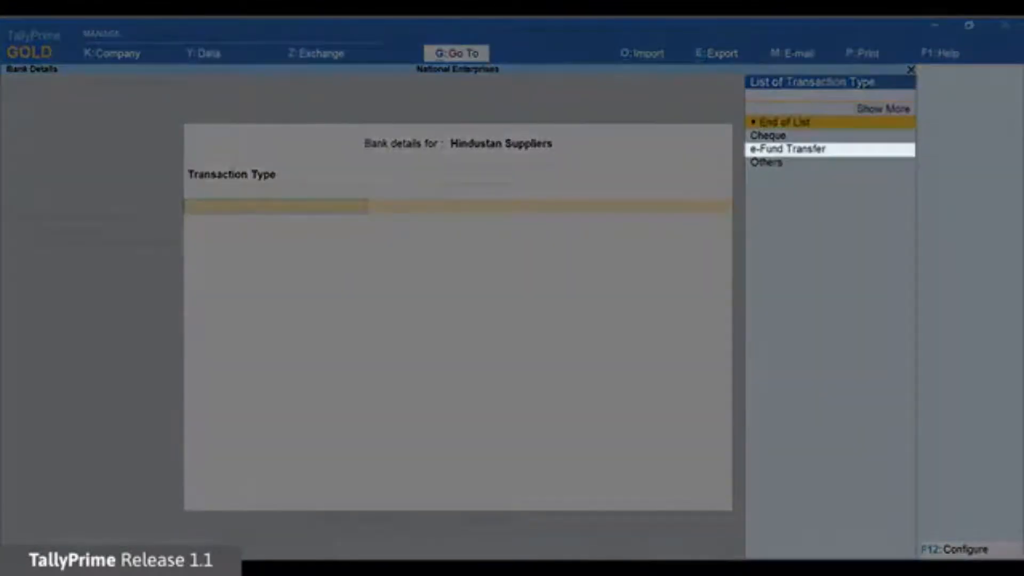
{"action": "key", "text": "Down"}
{"action": "key", "text": "Down"}
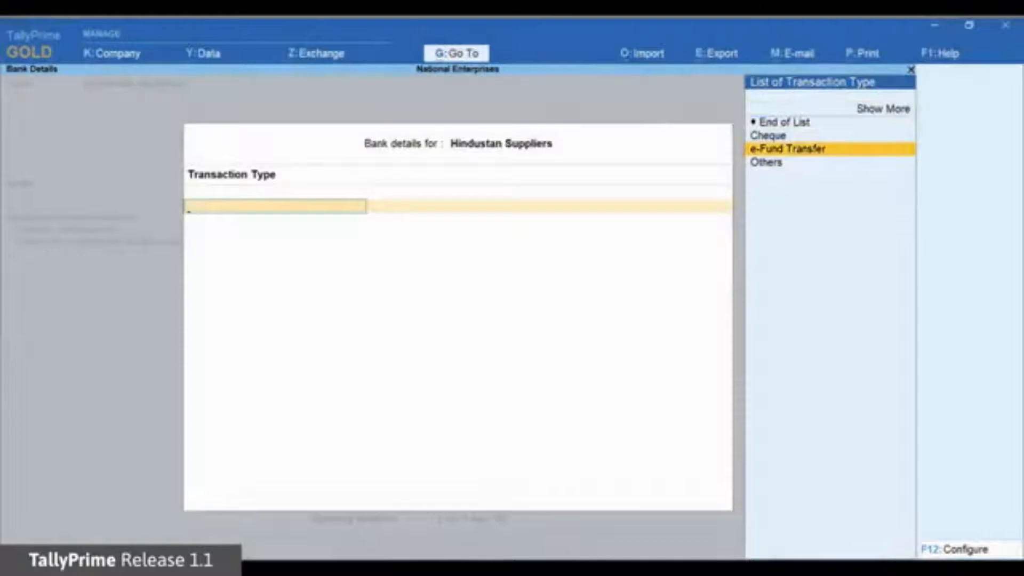
{"action": "key", "text": "Return"}
{"action": "type", "text": "1234567"}
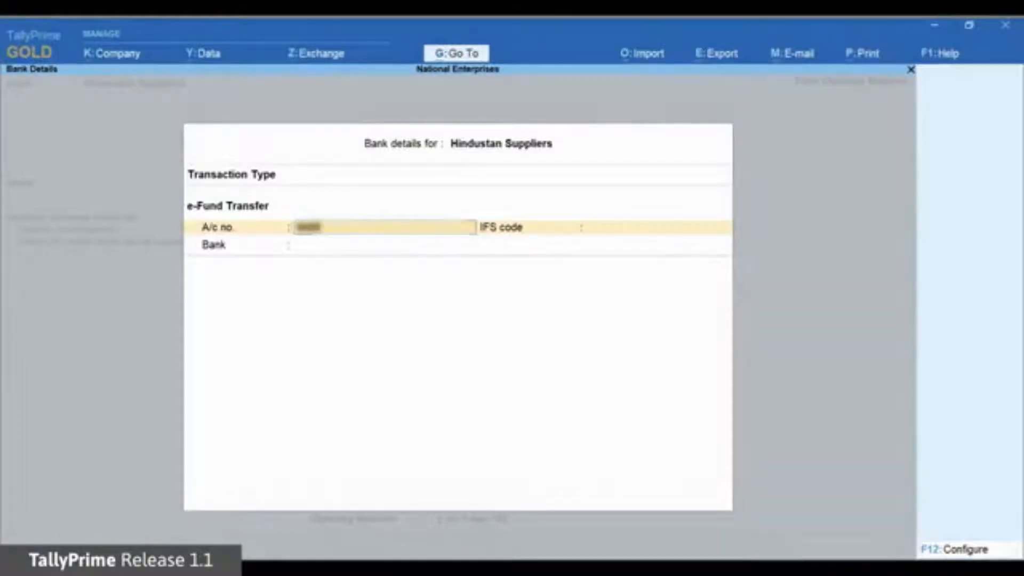
{"action": "type", "text": "8901234"}
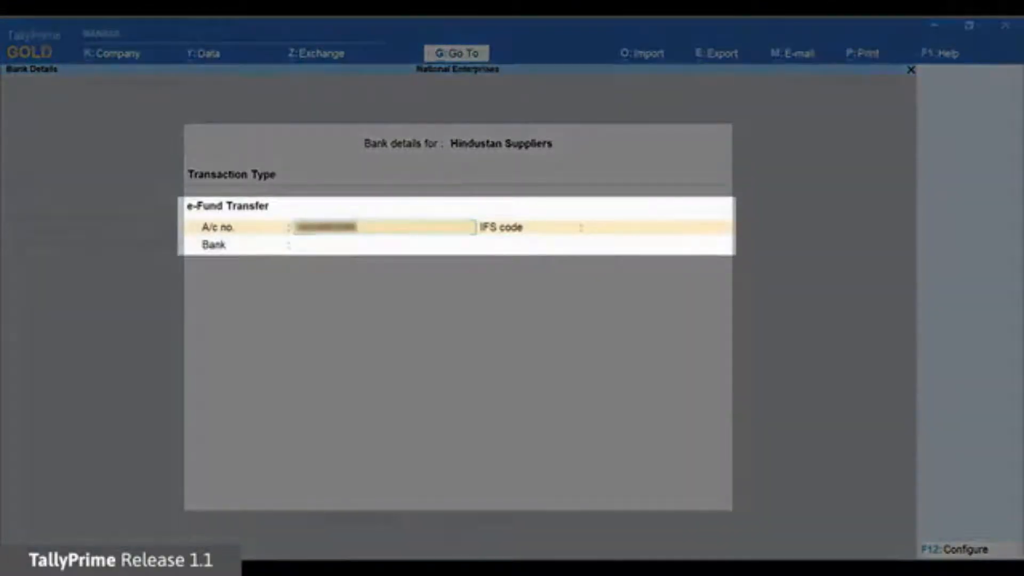
{"action": "key", "text": "Return"}
{"action": "type", "text": "SBIN0000021"}
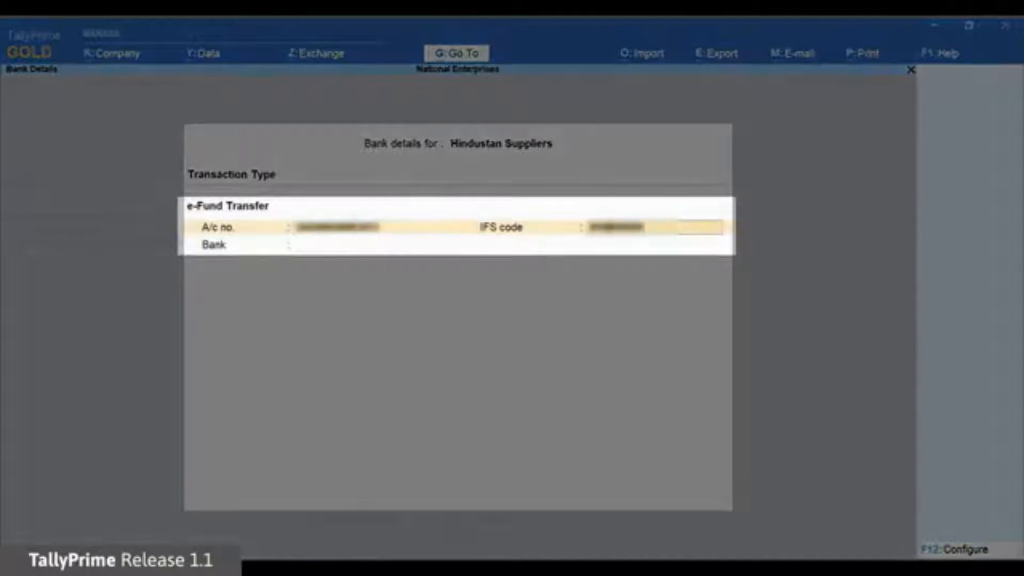
{"action": "key", "text": "Return"}
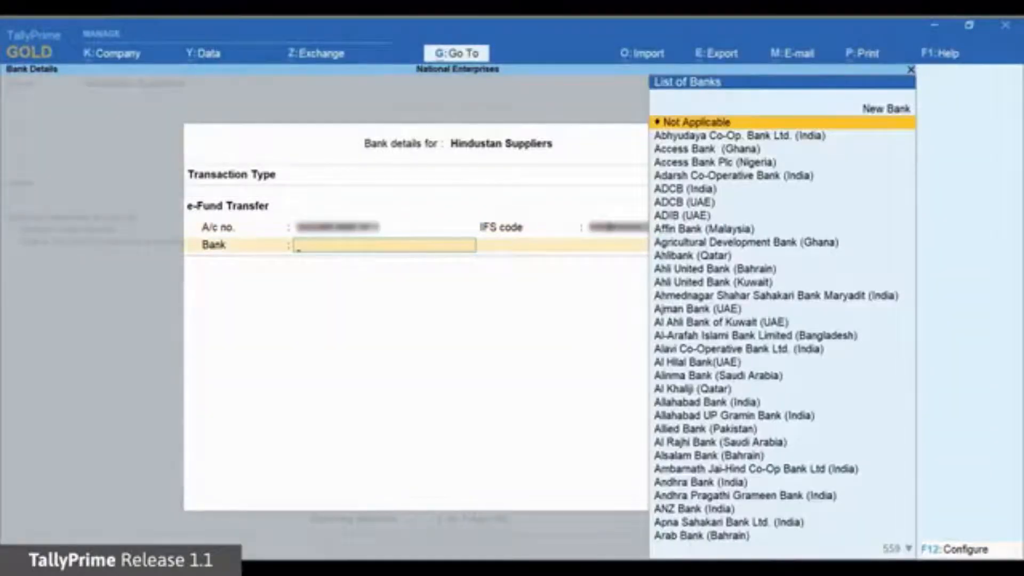
{"action": "type", "text": "Ko"}
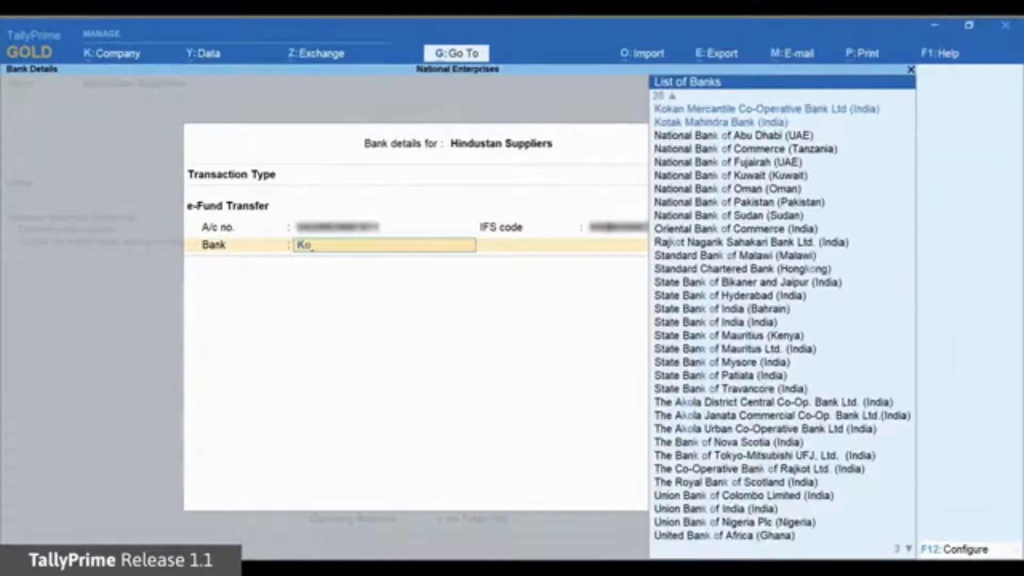
{"action": "key", "text": "Down"}
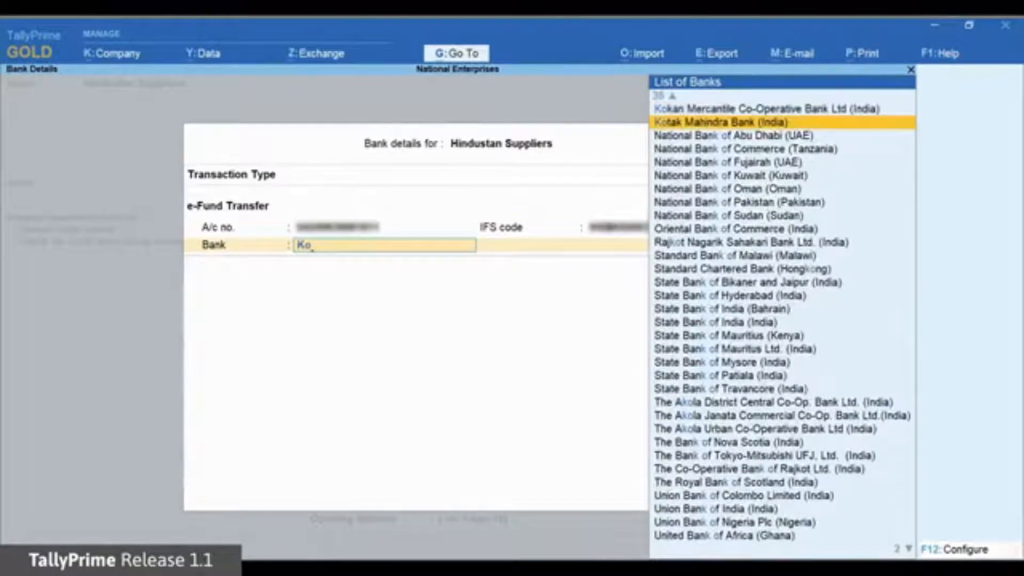
{"action": "key", "text": "Return"}
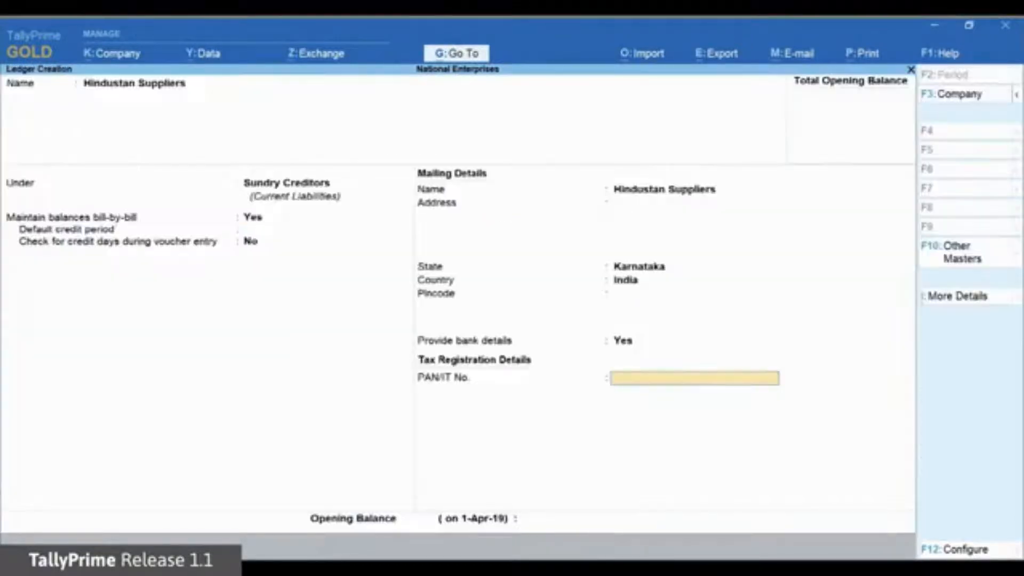
Step: Save the Hindustan Suppliers ledger and start Payment voucher No. 5 via Go To > Create Voucher
{"action": "key", "text": "Return"}
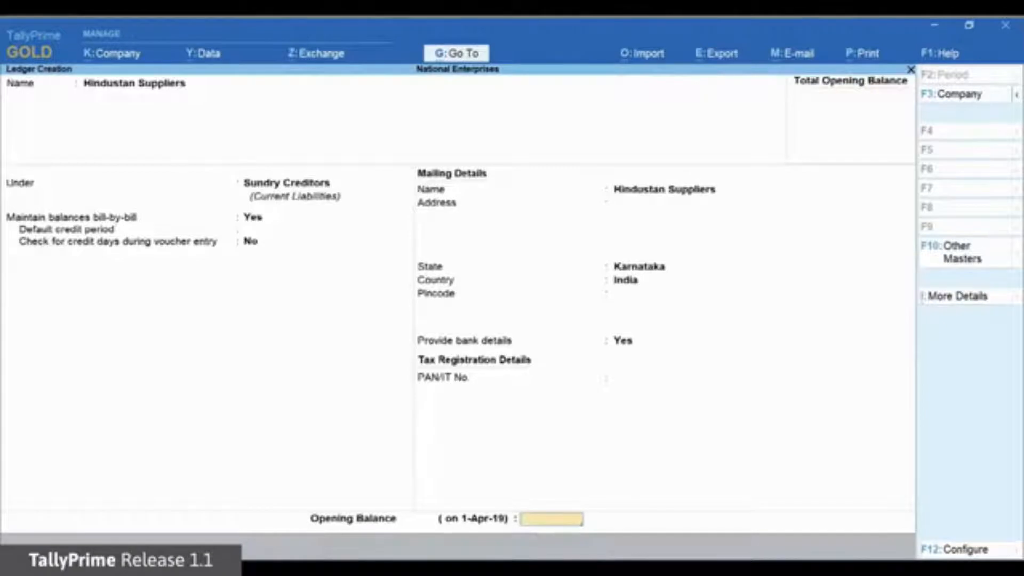
{"action": "key", "text": "Return"}
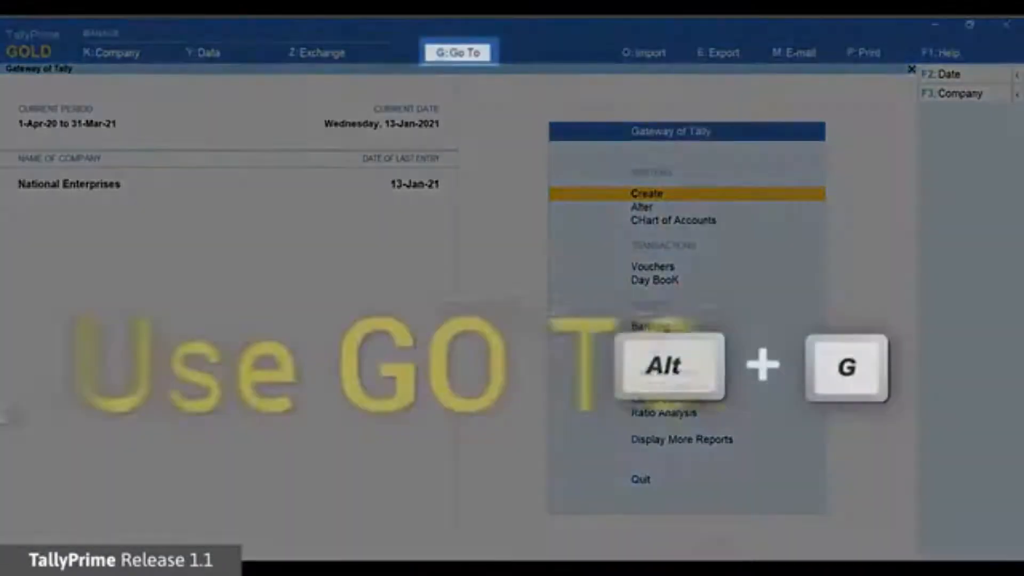
{"action": "key", "text": "alt+g"}
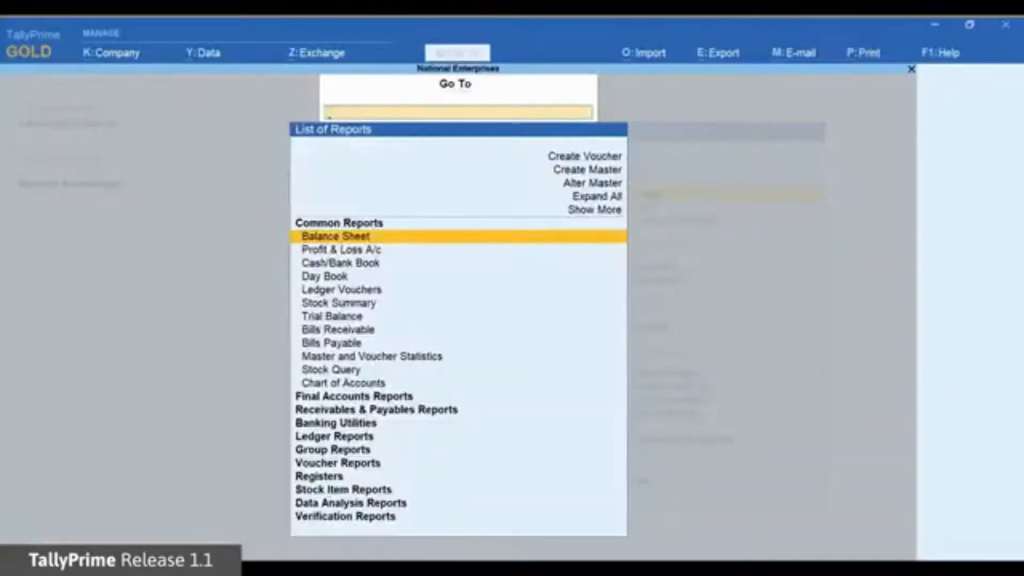
{"action": "key", "text": "Up"}
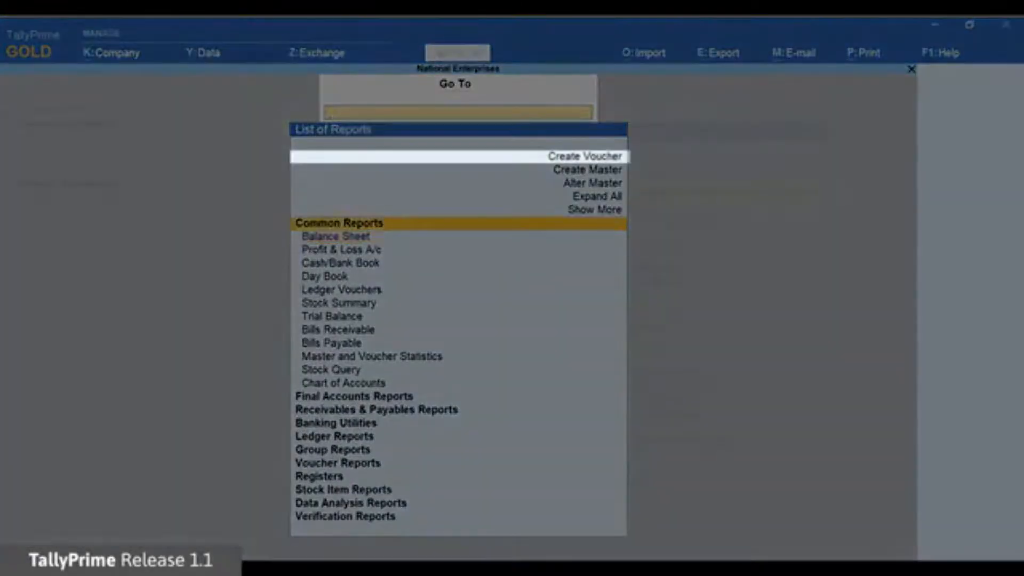
{"action": "key", "text": "Up"}
{"action": "key", "text": "Up"}
{"action": "key", "text": "Up"}
{"action": "key", "text": "Up"}
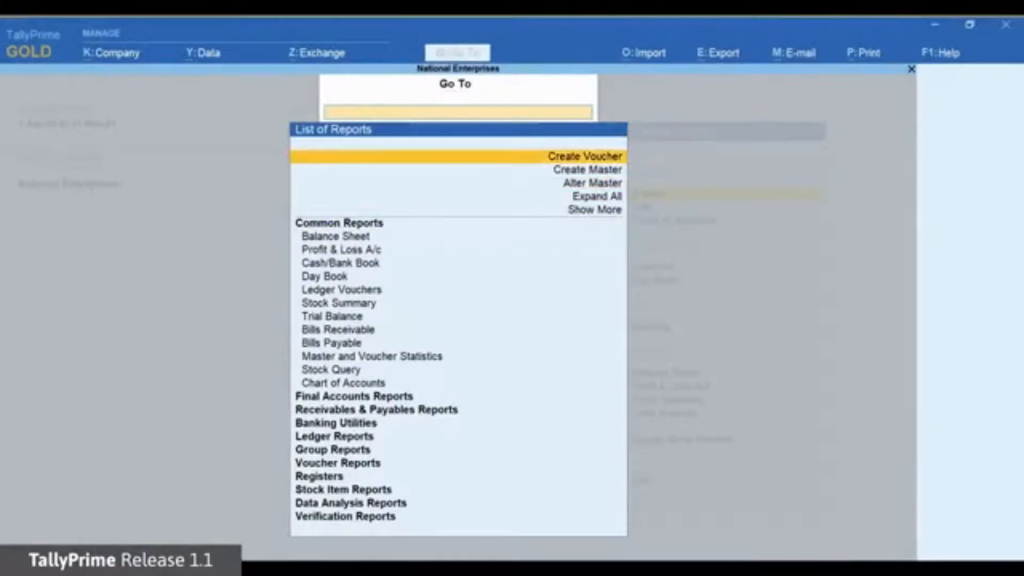
{"action": "key", "text": "Return"}
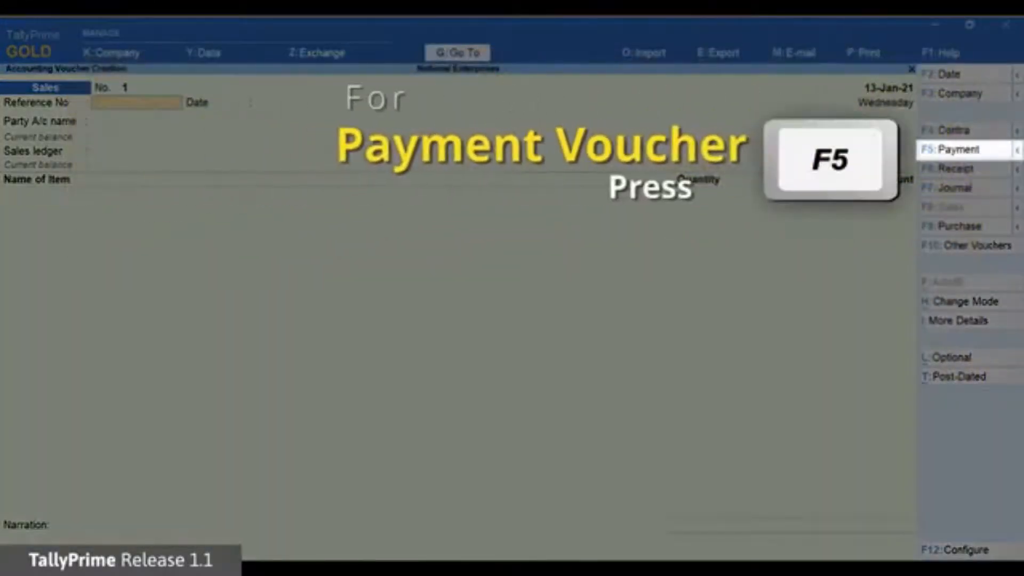
{"action": "key", "text": "F5"}
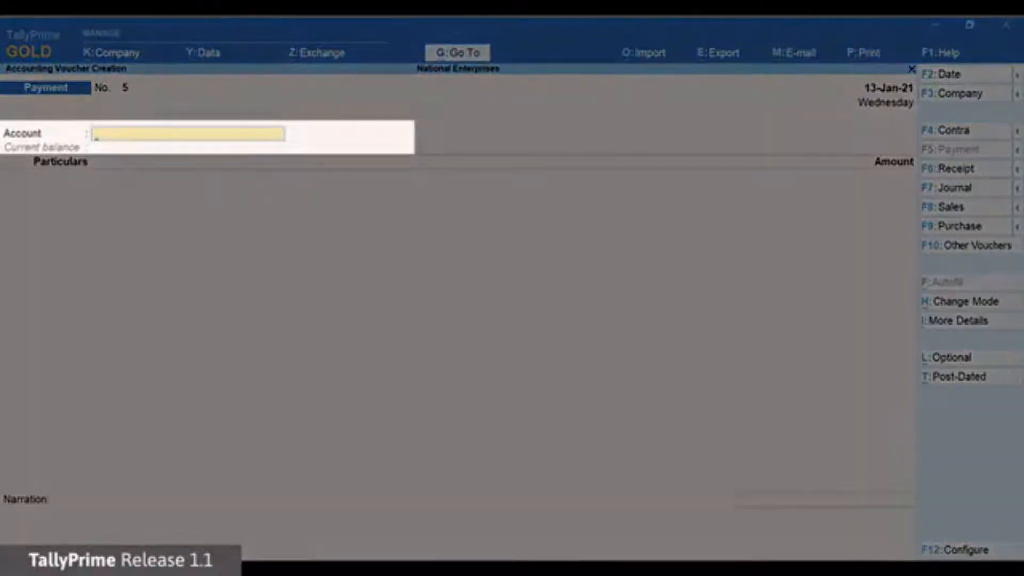
Step: Pay 25000 from Bank of Baroda to Hindustan Suppliers as Advance reference 5
{"action": "type", "text": "Ban"}
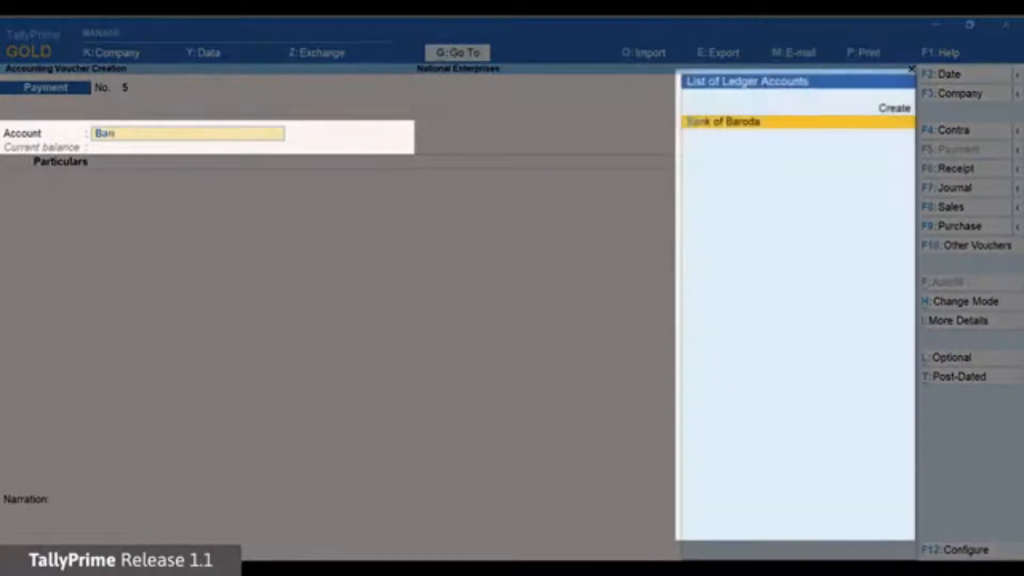
{"action": "key", "text": "Return"}
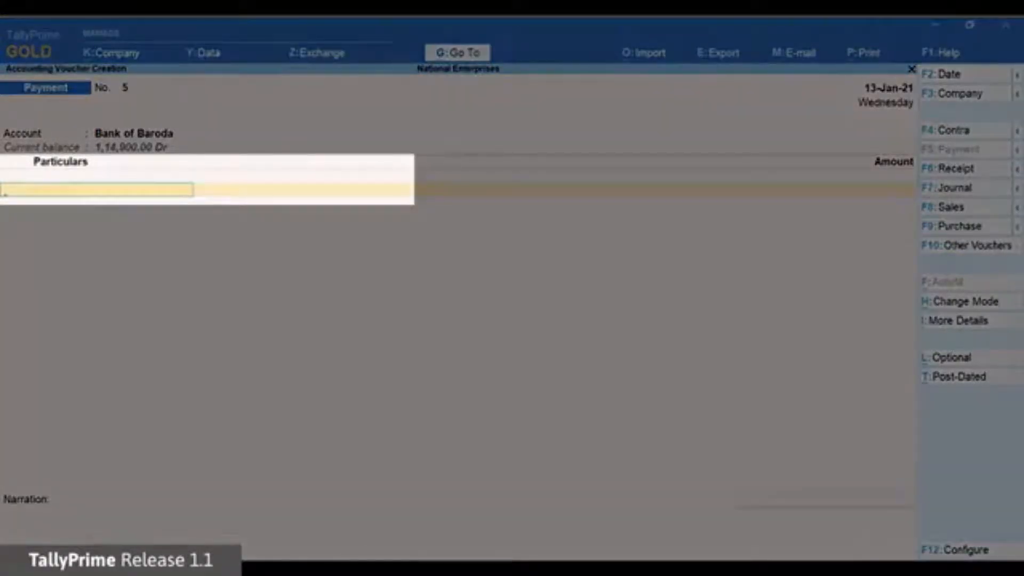
{"action": "type", "text": "Hin"}
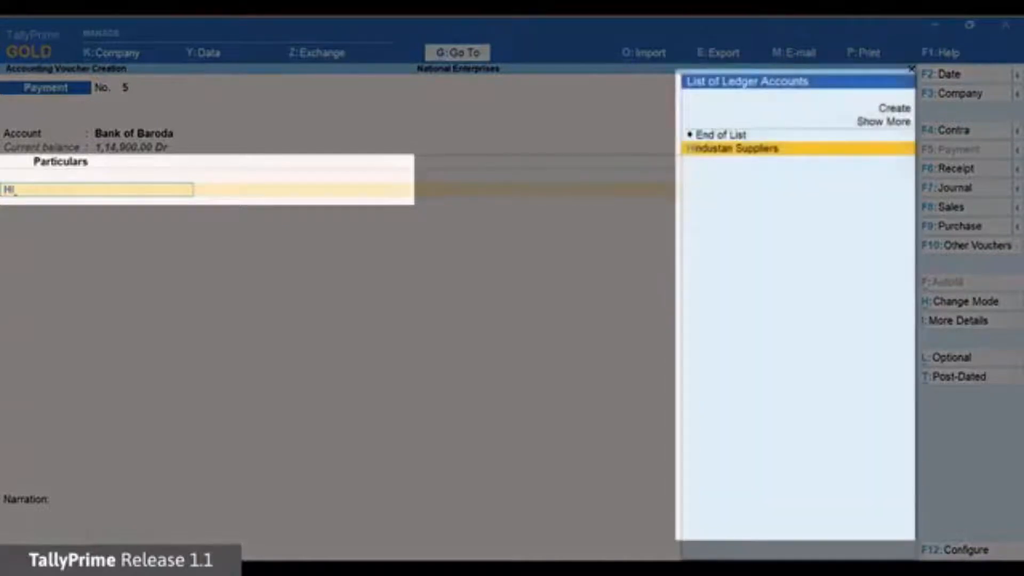
{"action": "key", "text": "Return"}
{"action": "type", "text": "25000"}
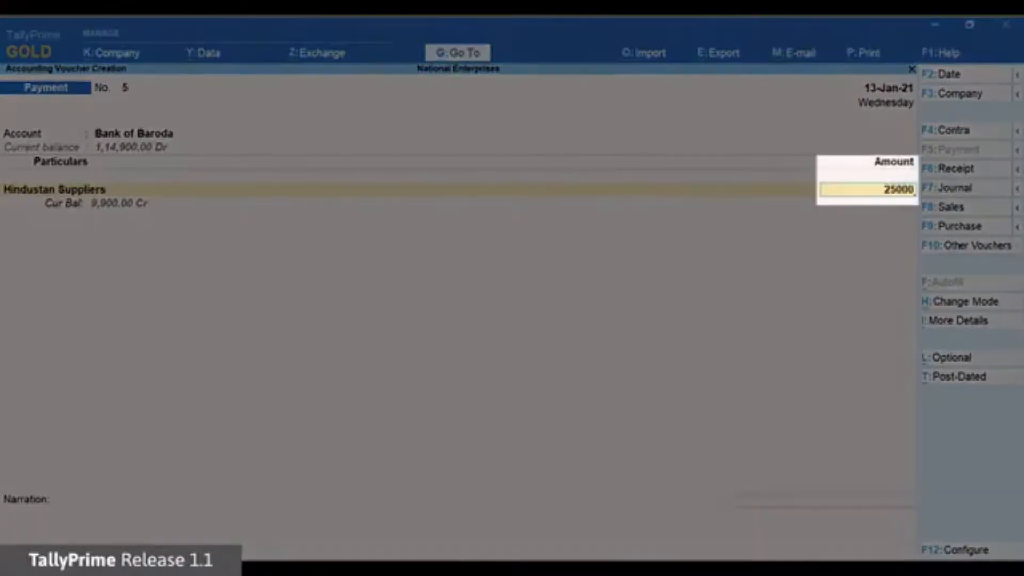
{"action": "key", "text": "Return"}
{"action": "key", "text": "Up"}
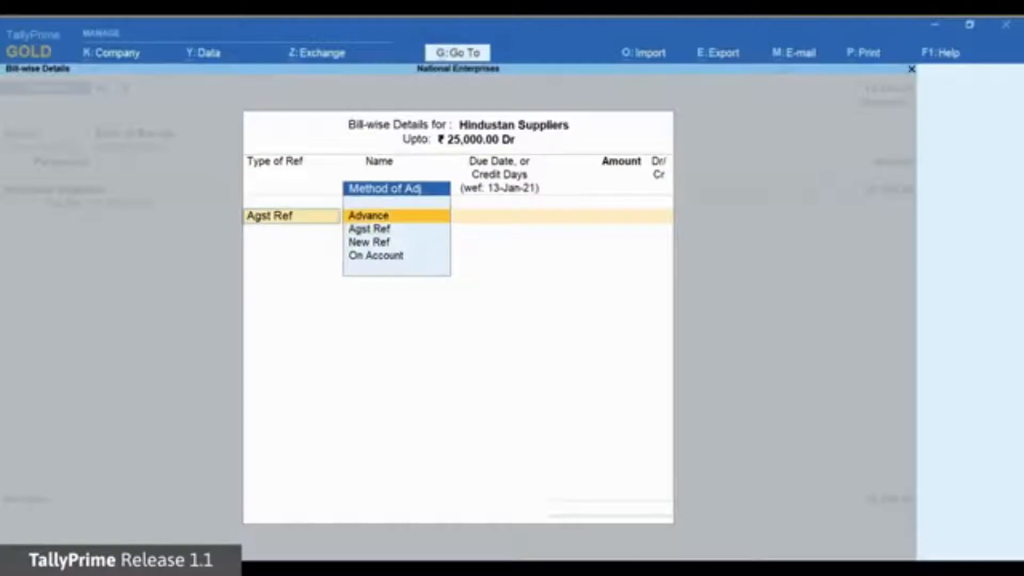
{"action": "key", "text": "Return"}
{"action": "type", "text": "5"}
{"action": "key", "text": "Return"}
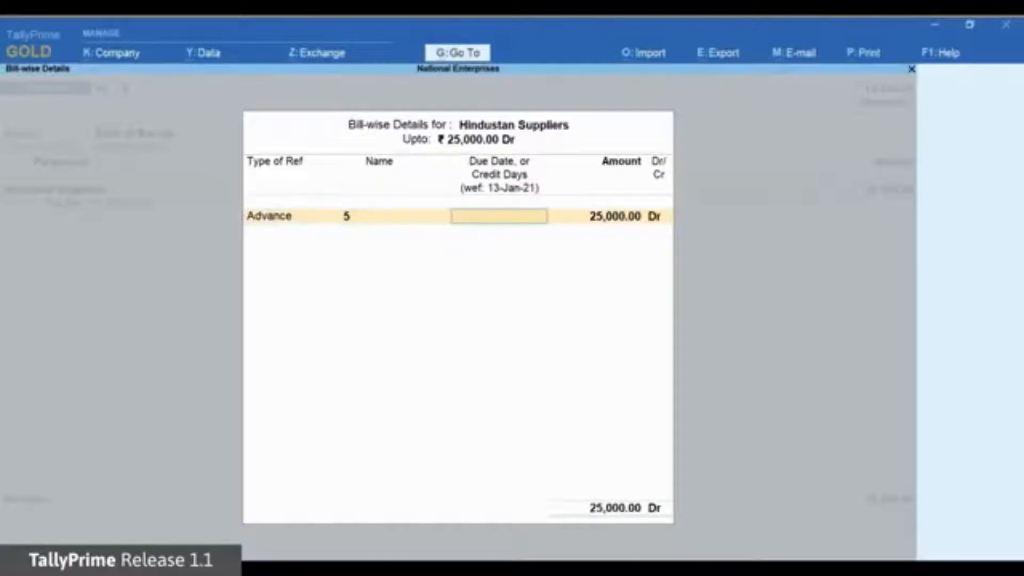
{"action": "key", "text": "Return"}
{"action": "key", "text": "Return"}
{"action": "key", "text": "Return"}
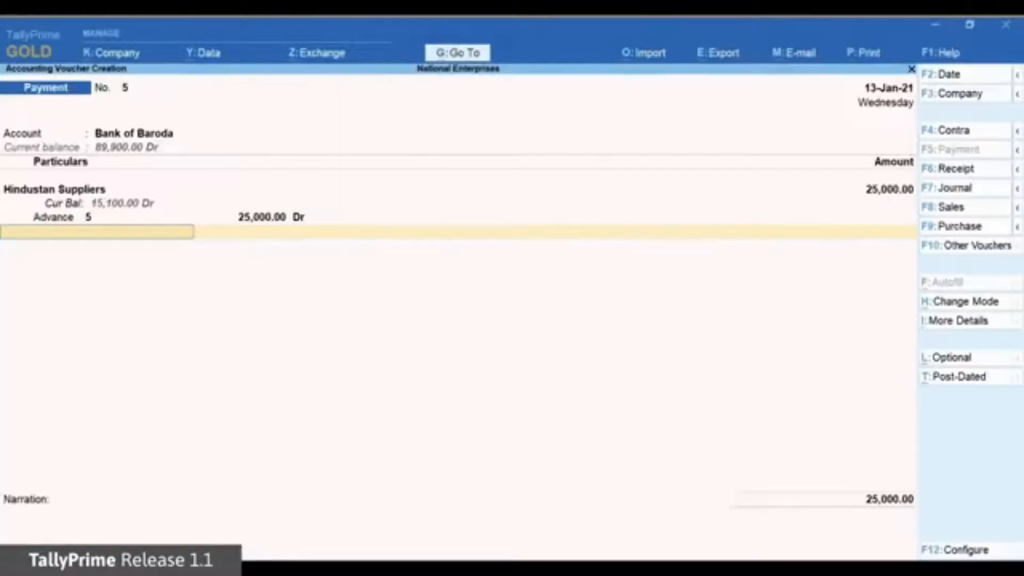
Step: Accept the e-Fund Transfer bank allocation, add narration 'Advance paid to the supplier.' and save
{"action": "key", "text": "Return"}
{"action": "key", "text": "Return"}
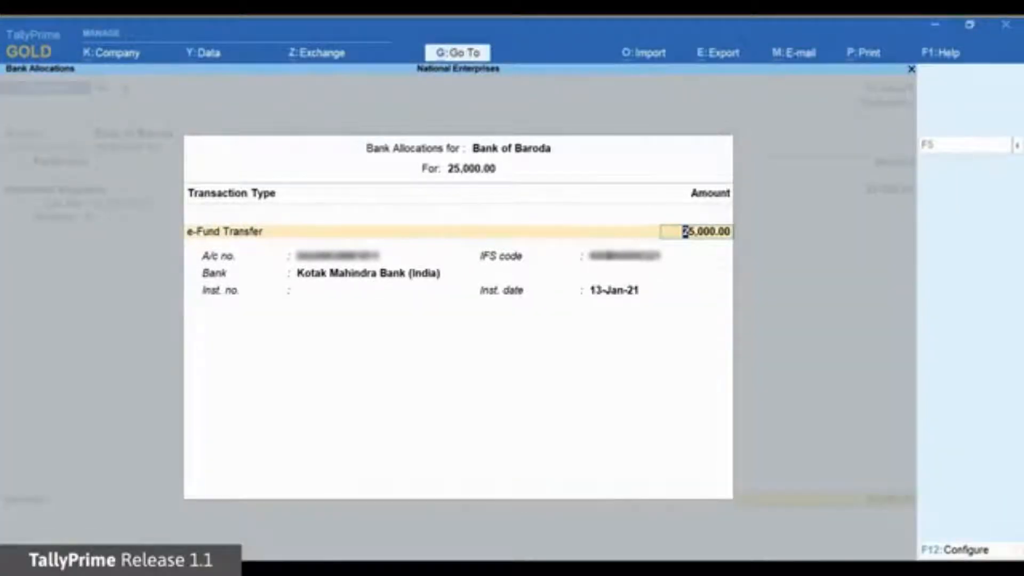
{"action": "key", "text": "Return"}
{"action": "key", "text": "Return"}
{"action": "key", "text": "Return"}
{"action": "type", "text": "Advan"}
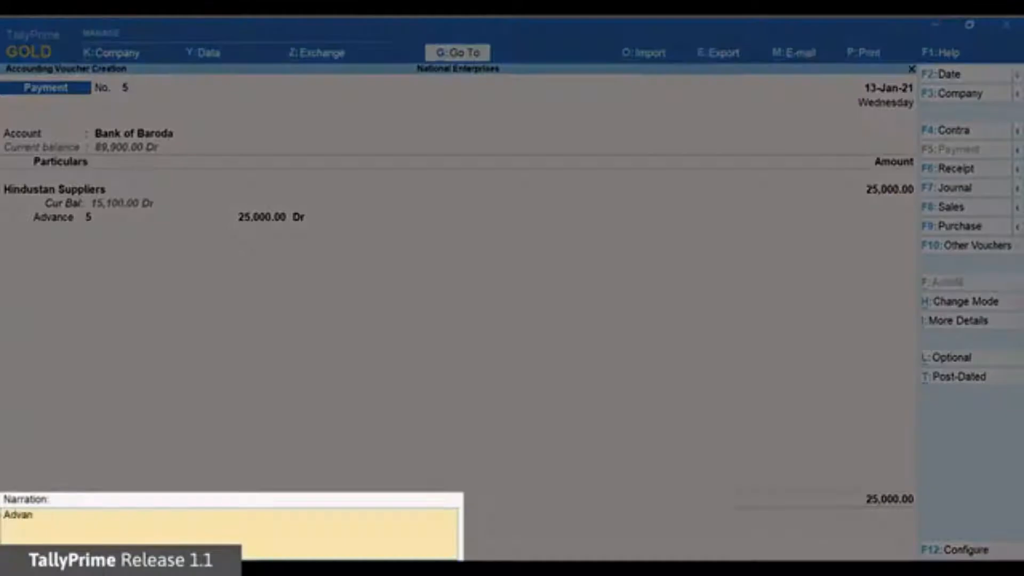
{"action": "type", "text": "ce paid to the suppli"}
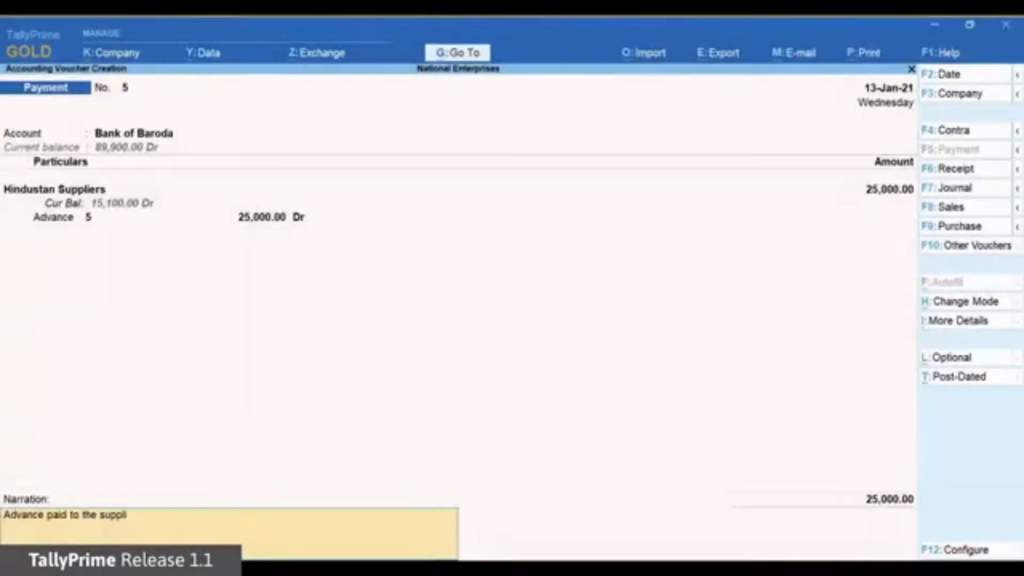
{"action": "type", "text": "er."}
{"action": "key", "text": "Return"}
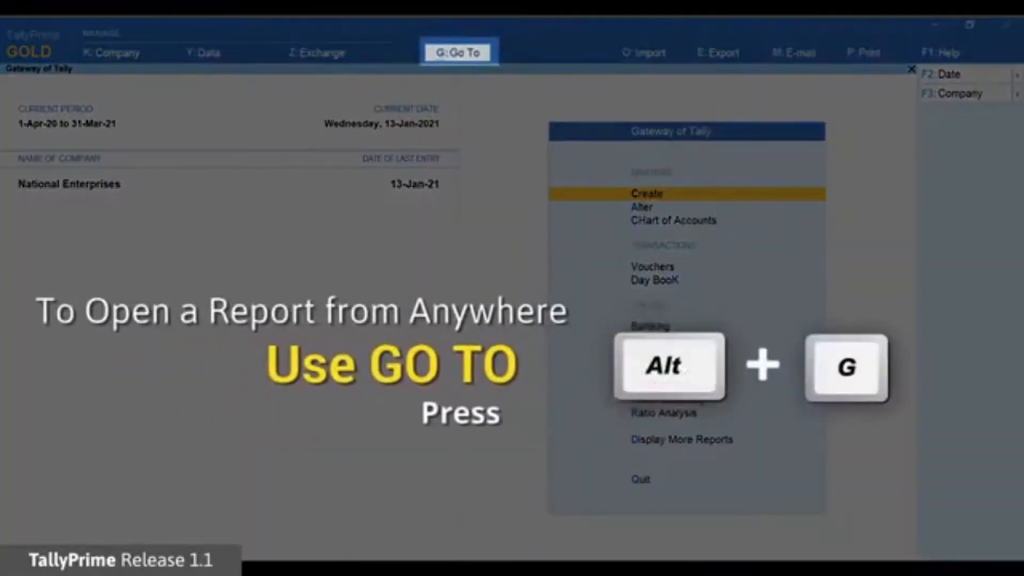
Step: Open the e-Payments report using the Alt+G finder
{"action": "key", "text": "alt+g"}
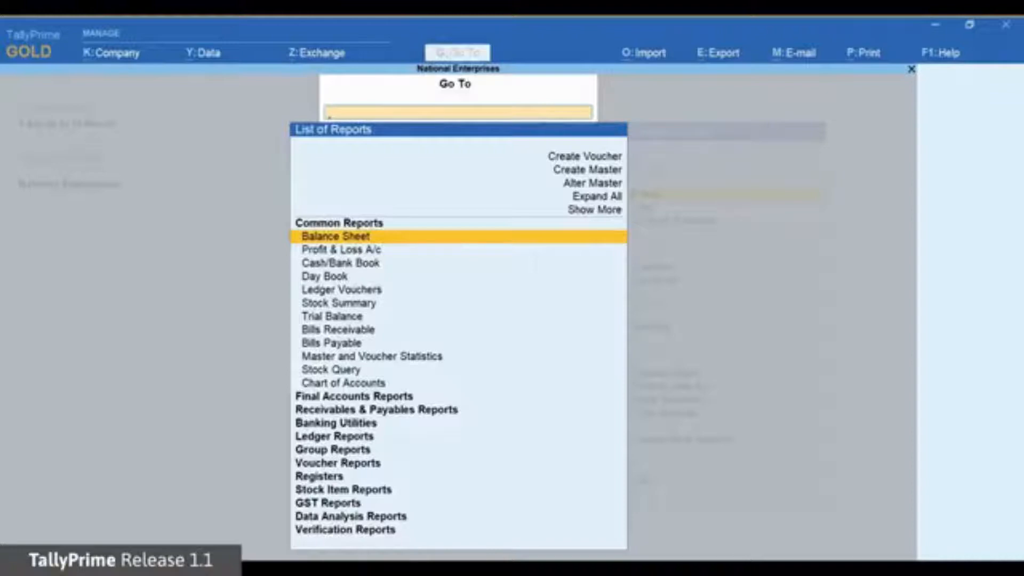
{"action": "type", "text": "e-p"}
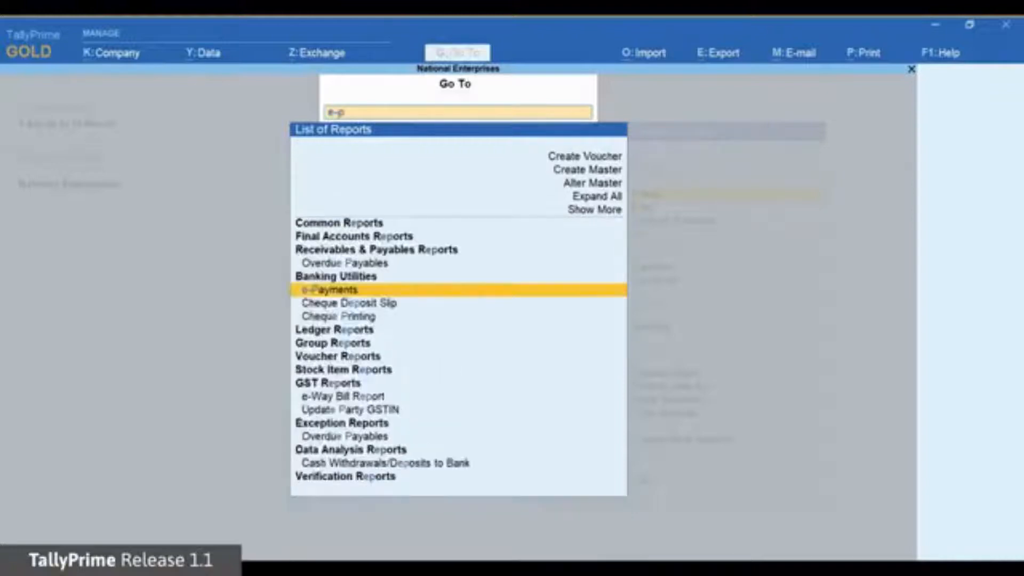
{"action": "type", "text": "ayments"}
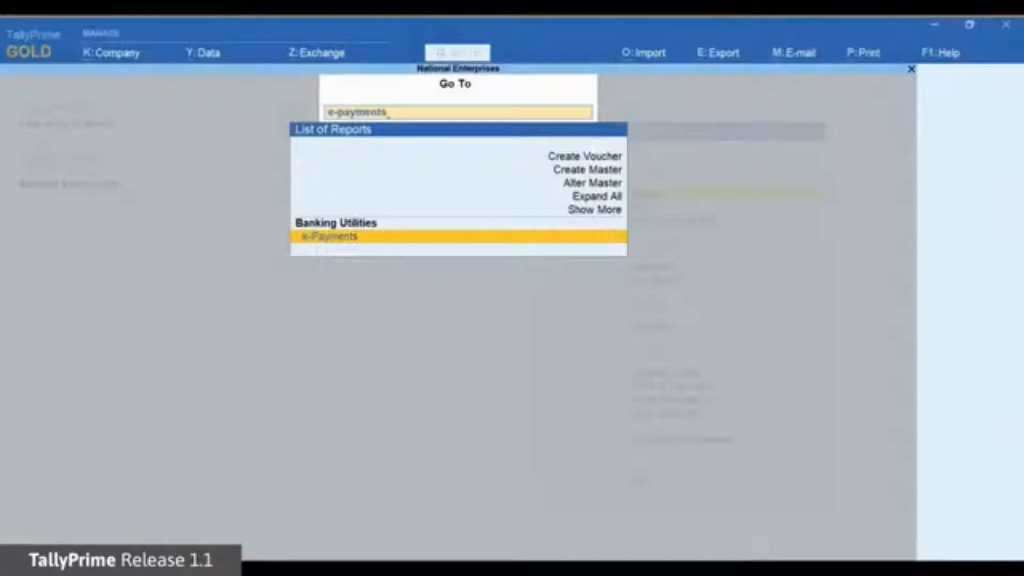
{"action": "key", "text": "Return"}
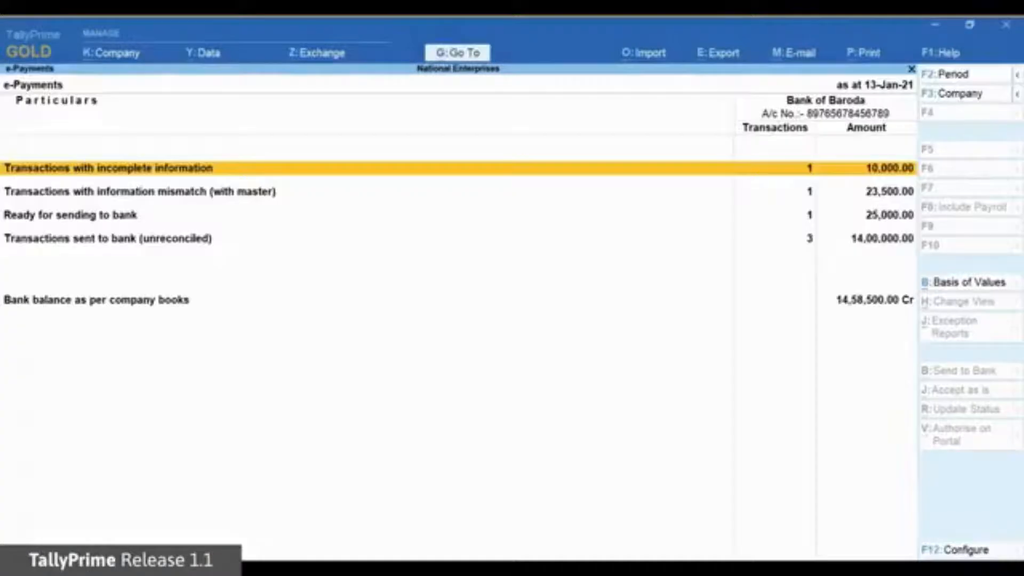
Step: Review the status categories, then drill into Bank of Baroda's transactions with incomplete information
{"action": "key", "text": "Down"}
{"action": "key", "text": "Down"}
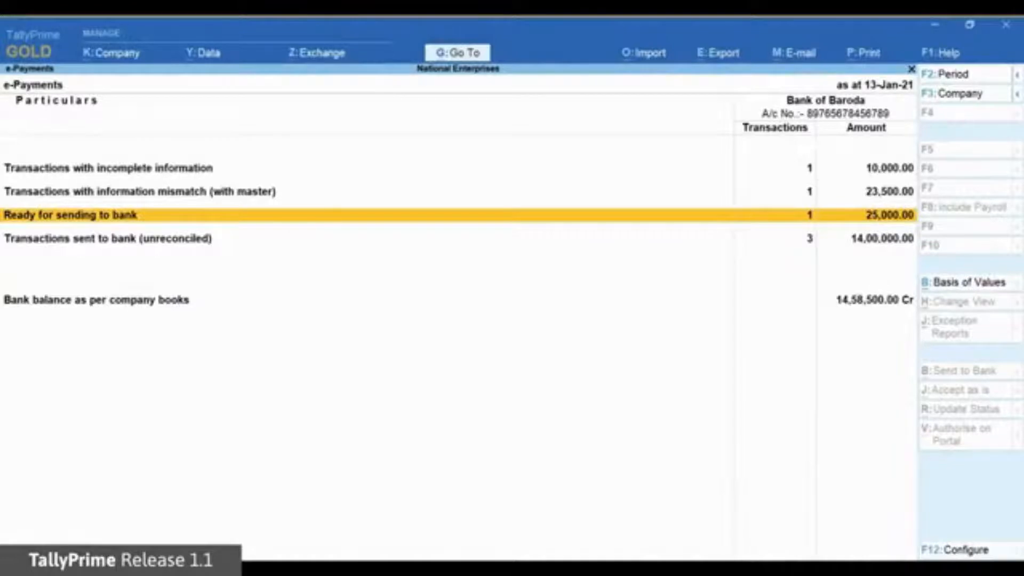
{"action": "key", "text": "Up"}
{"action": "key", "text": "Up"}
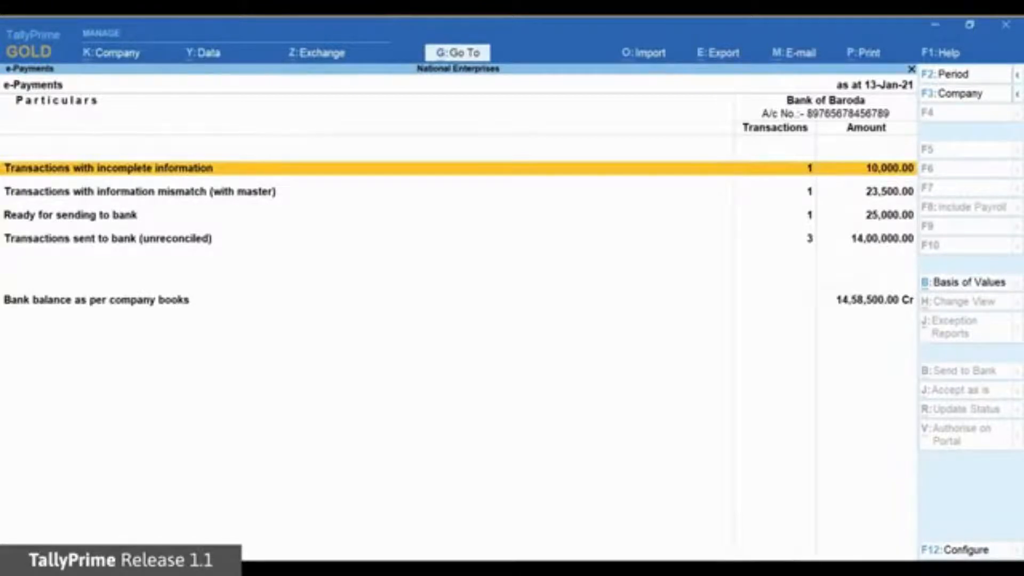
{"action": "key", "text": "Down"}
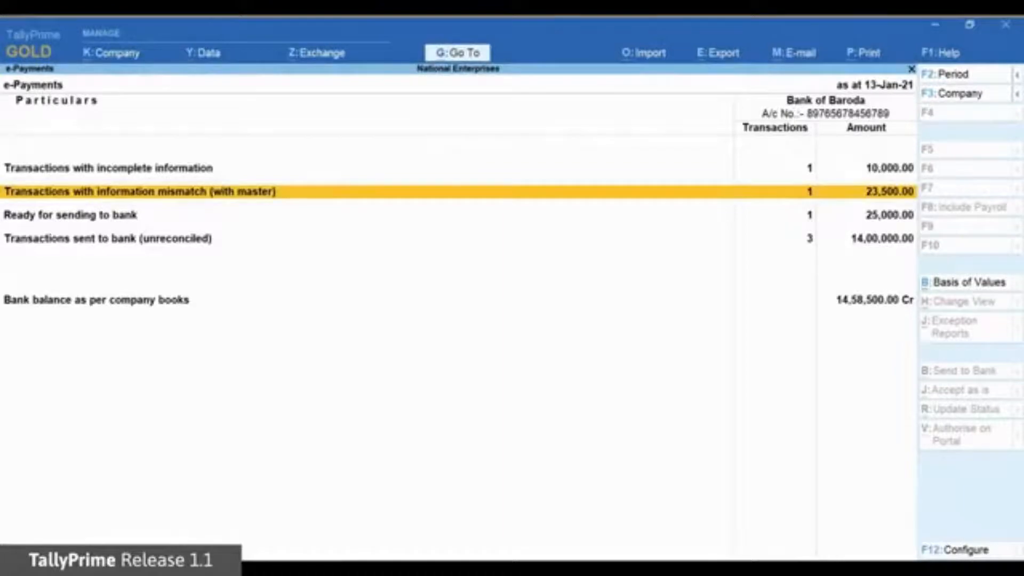
{"action": "key", "text": "Up"}
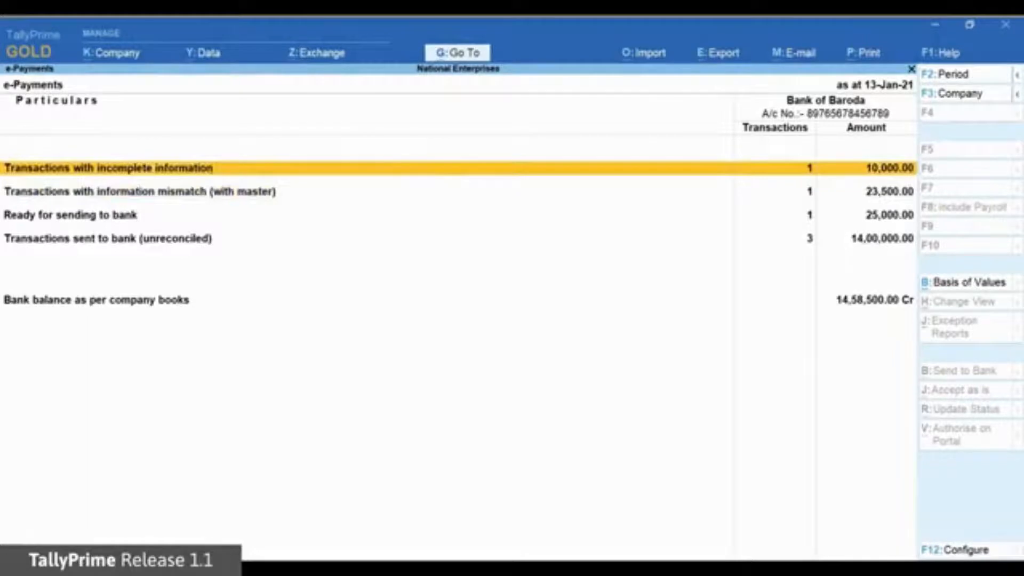
{"action": "key", "text": "Return"}
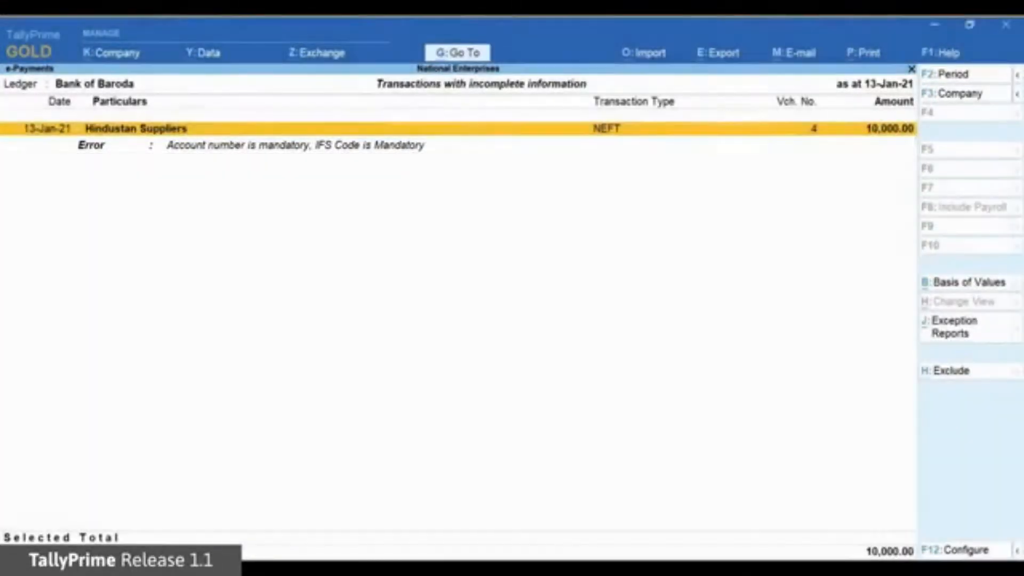
Step: Fill the Hindustan Suppliers payment's account number and IFS code from the master, then accept it
{"action": "key", "text": "Return"}
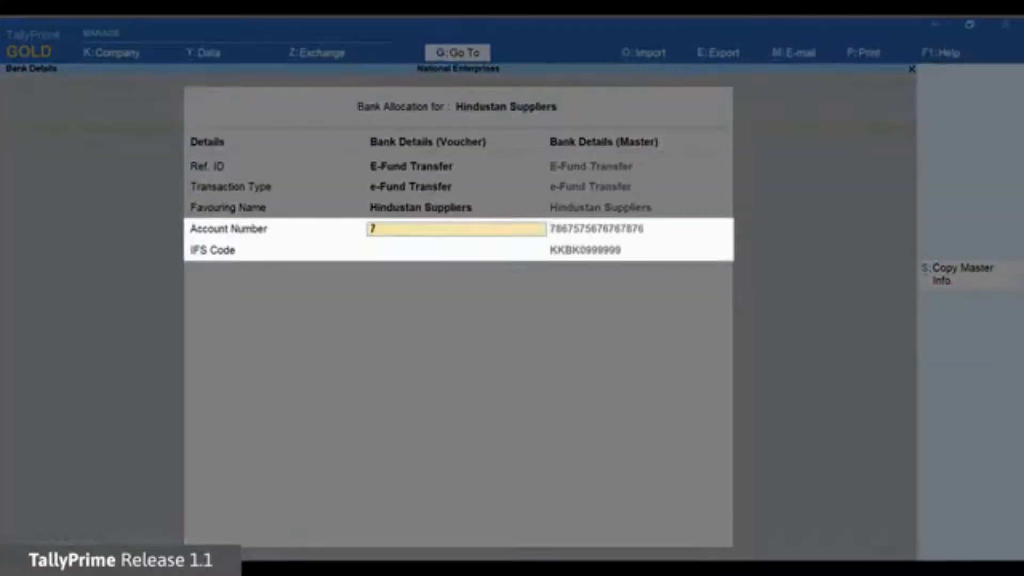
{"action": "key", "text": "alt+s"}
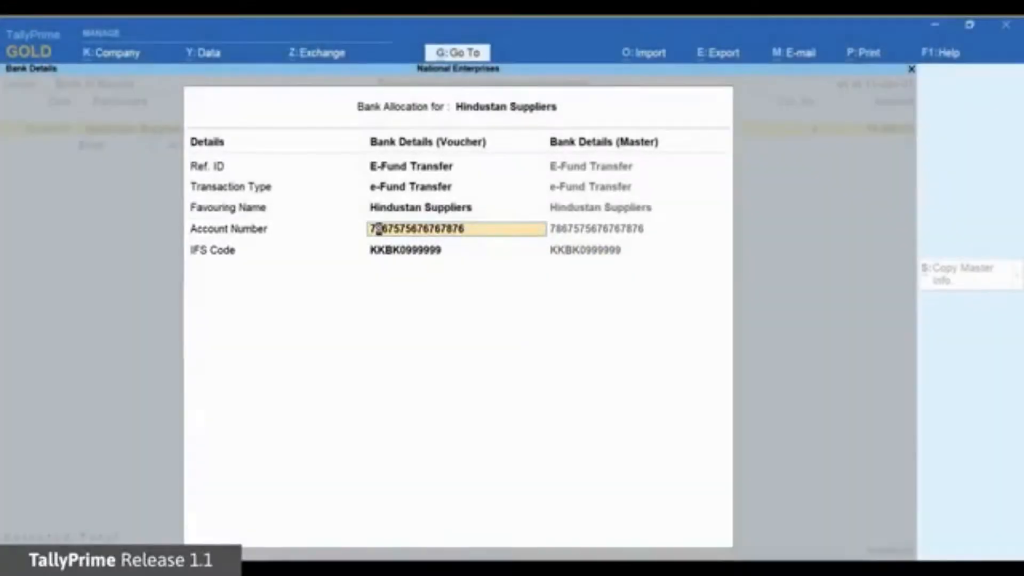
{"action": "key", "text": "Return"}
{"action": "key", "text": "Return"}
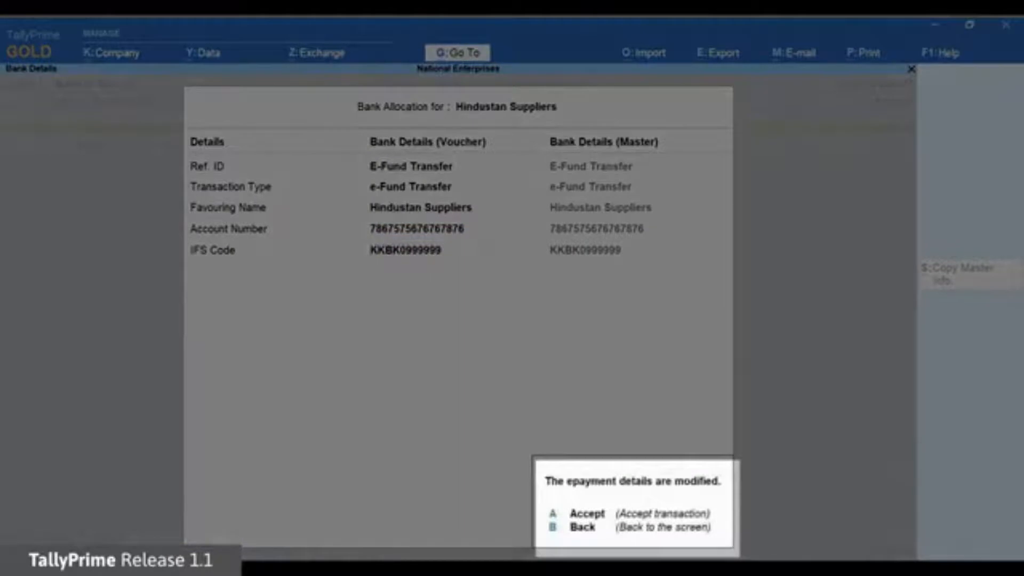
{"action": "key", "text": "a"}
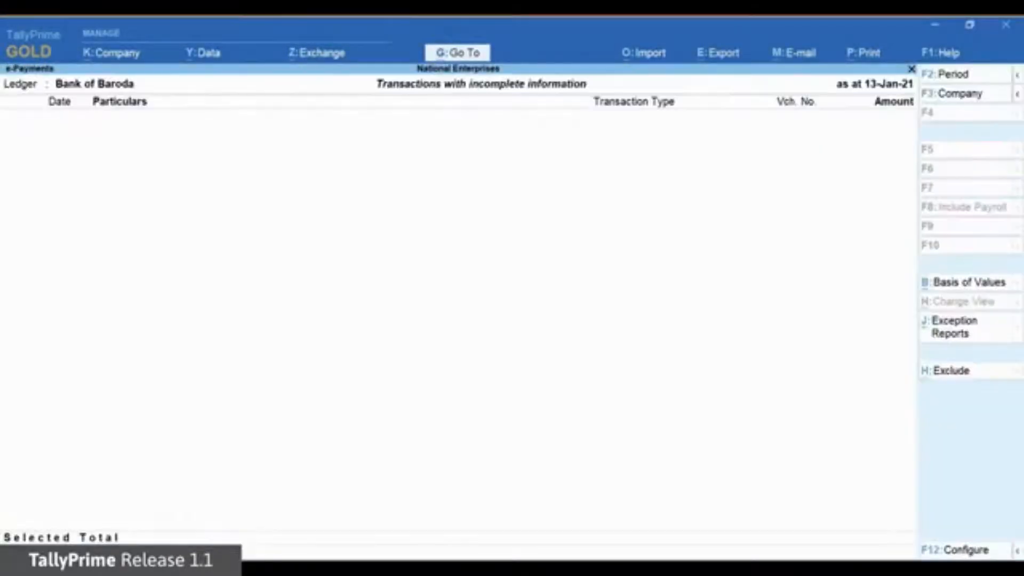
{"action": "key", "text": "Escape"}
{"action": "key", "text": "Down"}
{"action": "key", "text": "Down"}
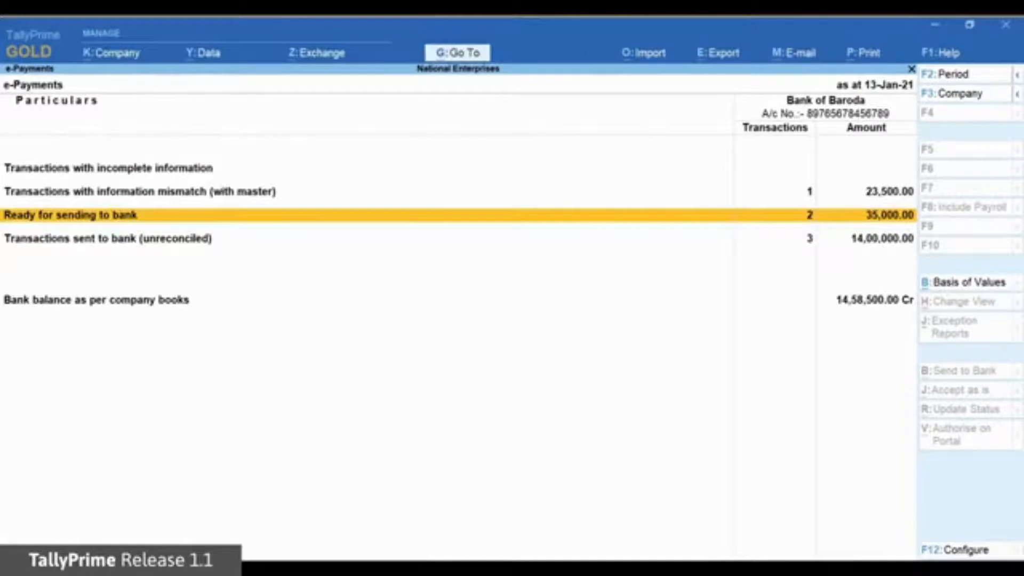
Step: Select the 25,000.00 Hindustan Suppliers voucher in the ready-for-sending list for export
{"action": "key", "text": "Return"}
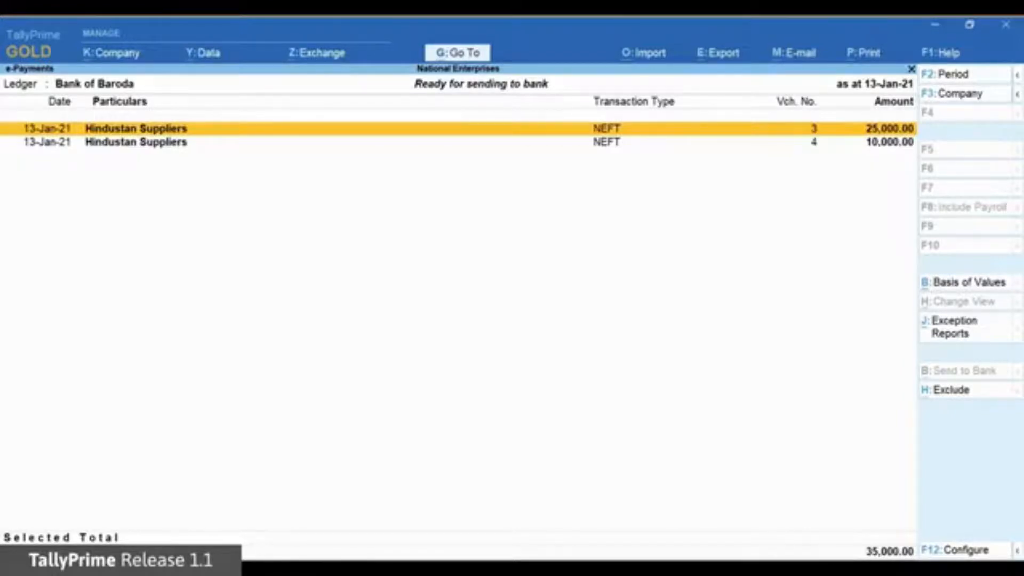
{"action": "key", "text": "space"}
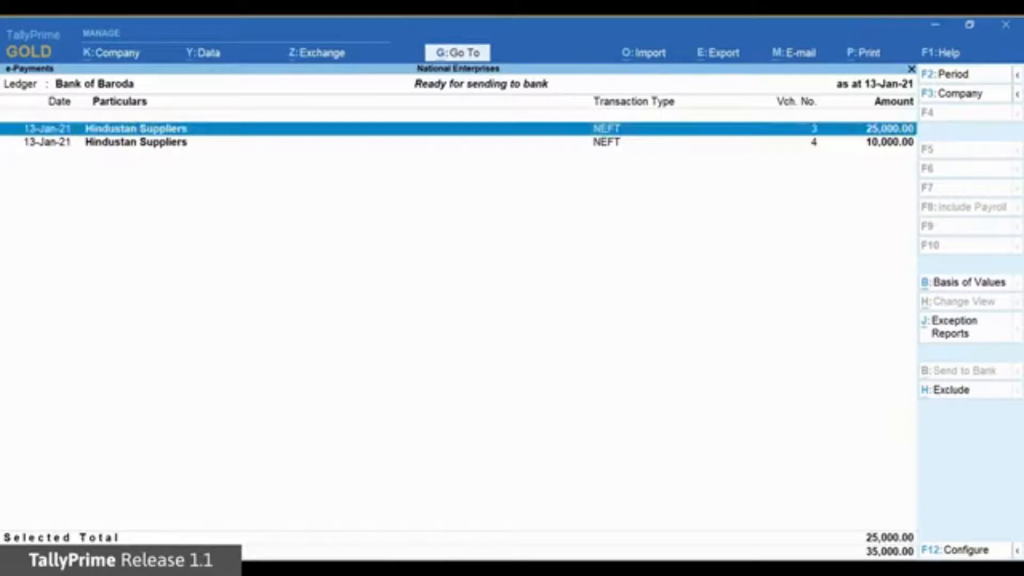
{"action": "key", "text": "alt+e"}
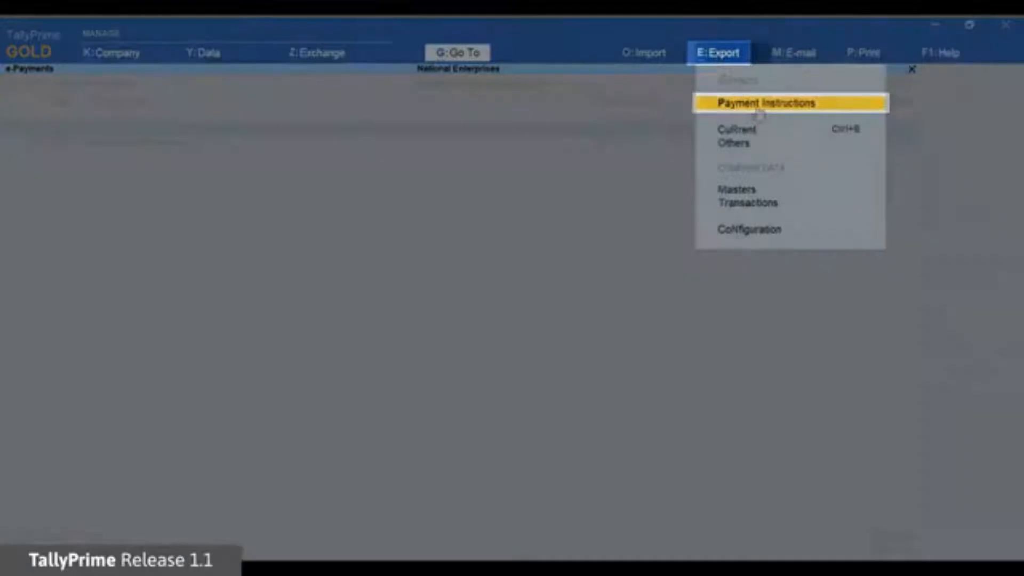
Step: Export the 25,000.00 payment instruction to D:\e-payment-files as 7890010125212739.txt
{"action": "left_click", "coordinate": [759, 105]}
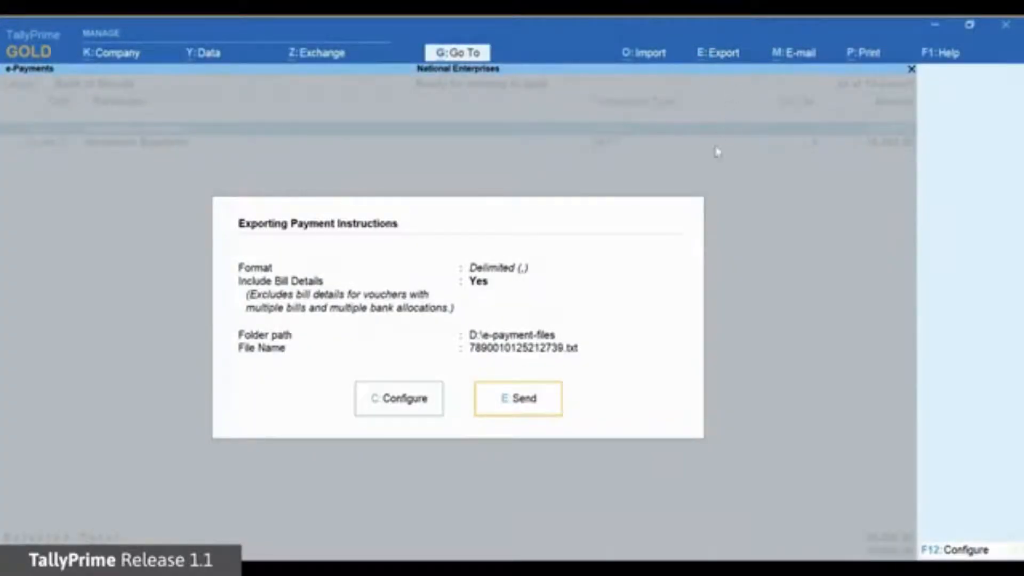
{"action": "left_click", "coordinate": [547, 413]}
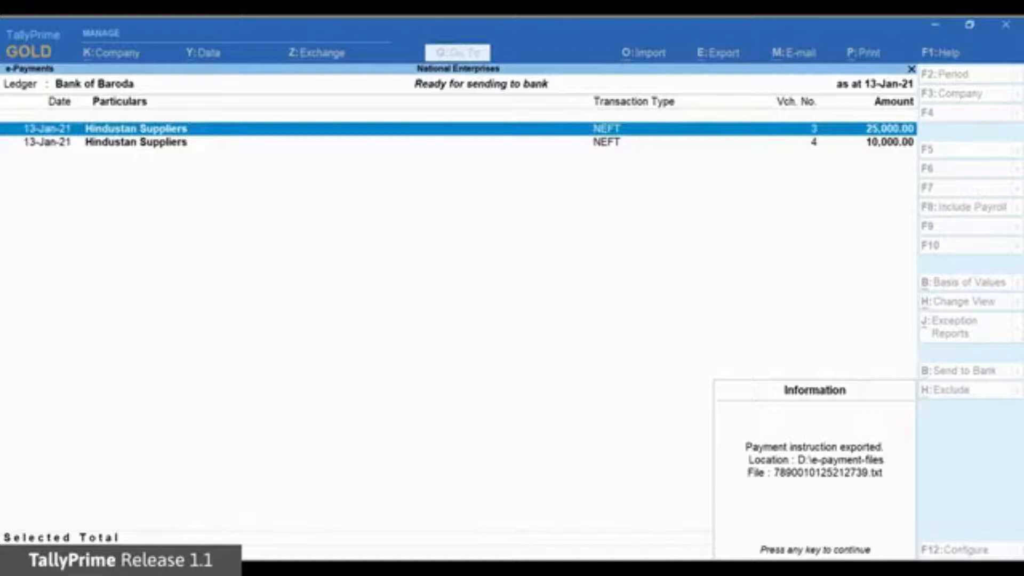
{"action": "key", "text": "Return"}
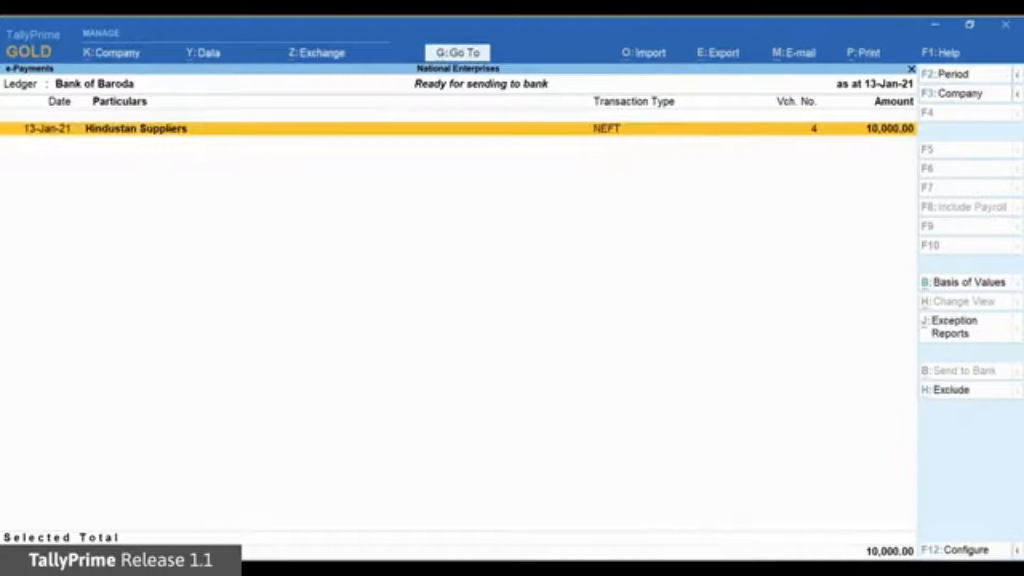
Step: Review Bank of Baroda's unreconciled sent-to-bank payments, including the 13-Jan-21 Hindustan Suppliers transaction
{"action": "key", "text": "Escape"}
{"action": "key", "text": "Down"}
{"action": "key", "text": "Down"}
{"action": "key", "text": "Down"}
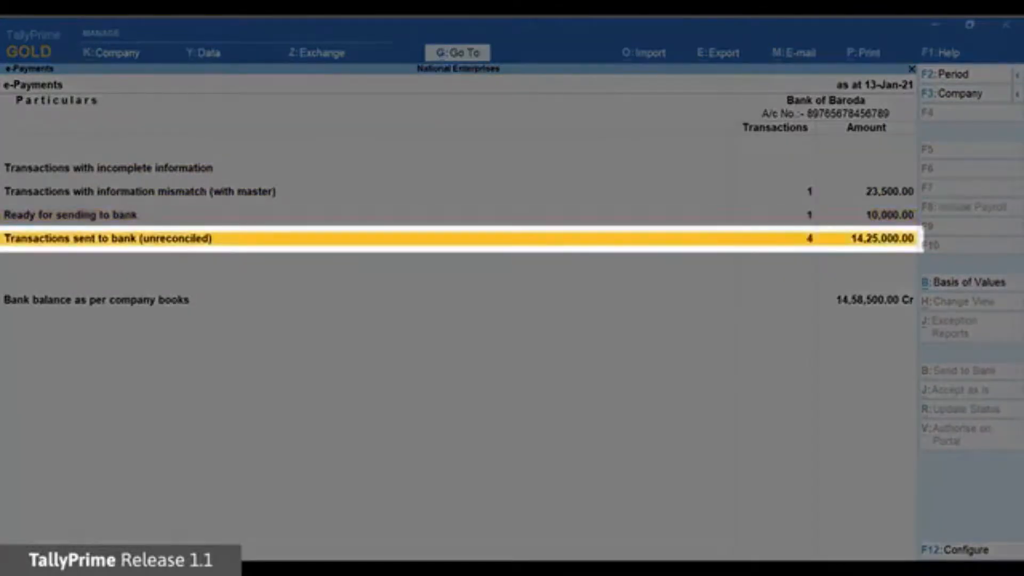
{"action": "key", "text": "Return"}
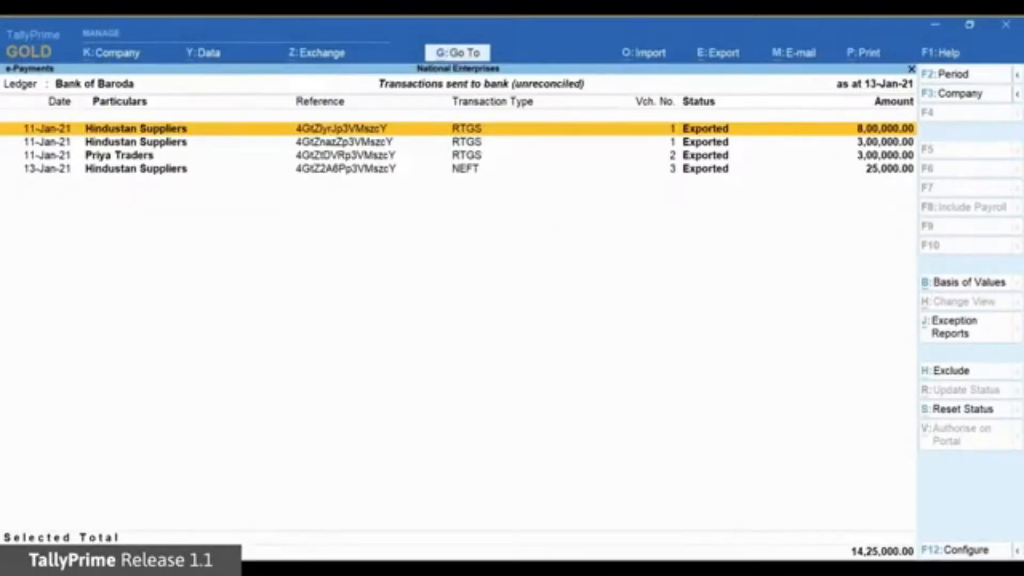
{"action": "key", "text": "Down"}
{"action": "key", "text": "Down"}
{"action": "key", "text": "Down"}
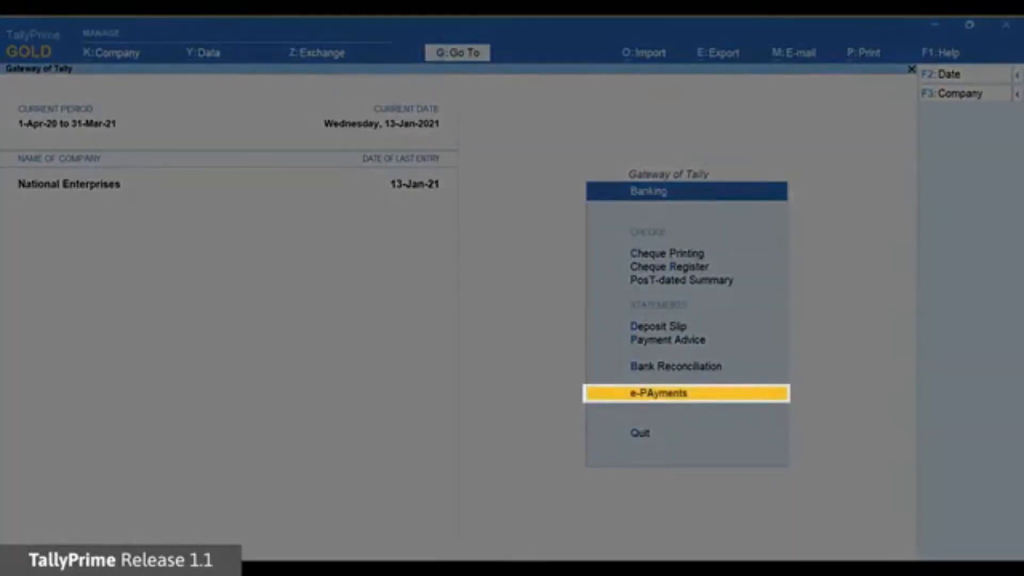
Step: Open Bank of Baroda's unreconciled sent-to-bank transactions in the e-Payments report
{"action": "key", "text": "Return"}
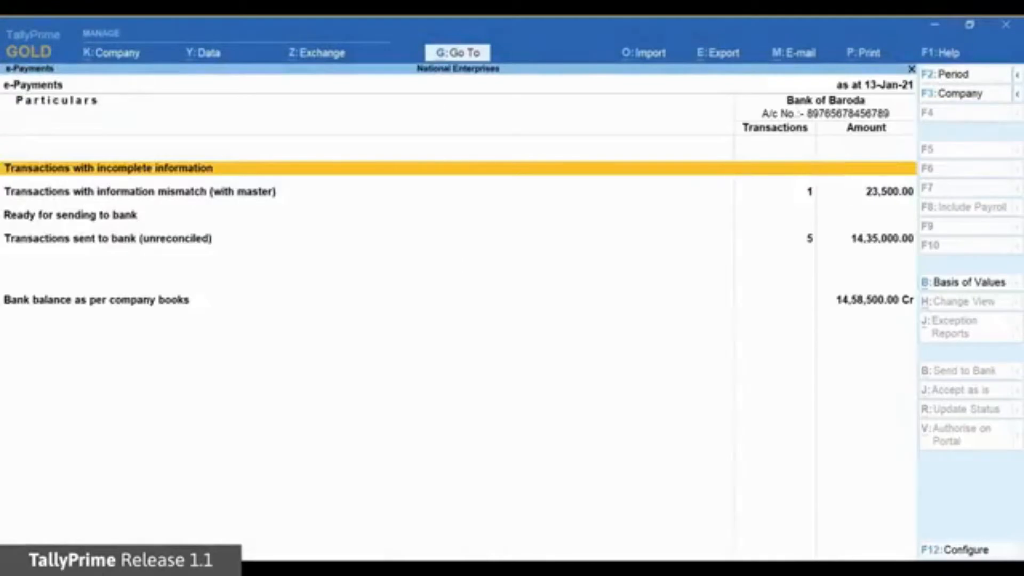
{"action": "key", "text": "Down"}
{"action": "key", "text": "Down"}
{"action": "key", "text": "Down"}
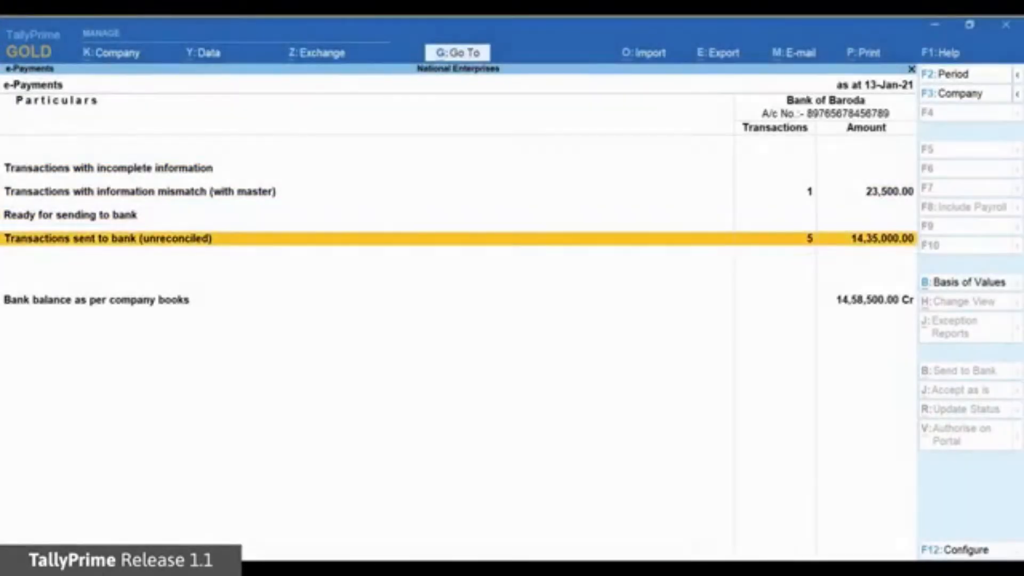
{"action": "key", "text": "Return"}
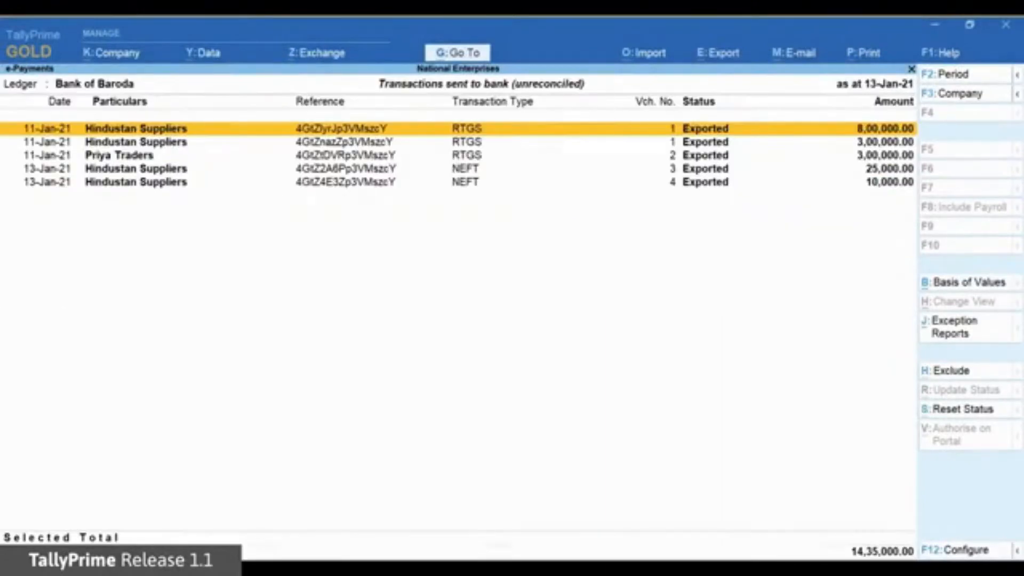
Step: Start an intermediate file import listing the files in D:\e-payment-files
{"action": "left_click", "coordinate": [667, 52]}
{"action": "key", "text": "Down"}
{"action": "key", "text": "Down"}
{"action": "key", "text": "Down"}
{"action": "key", "text": "Return"}
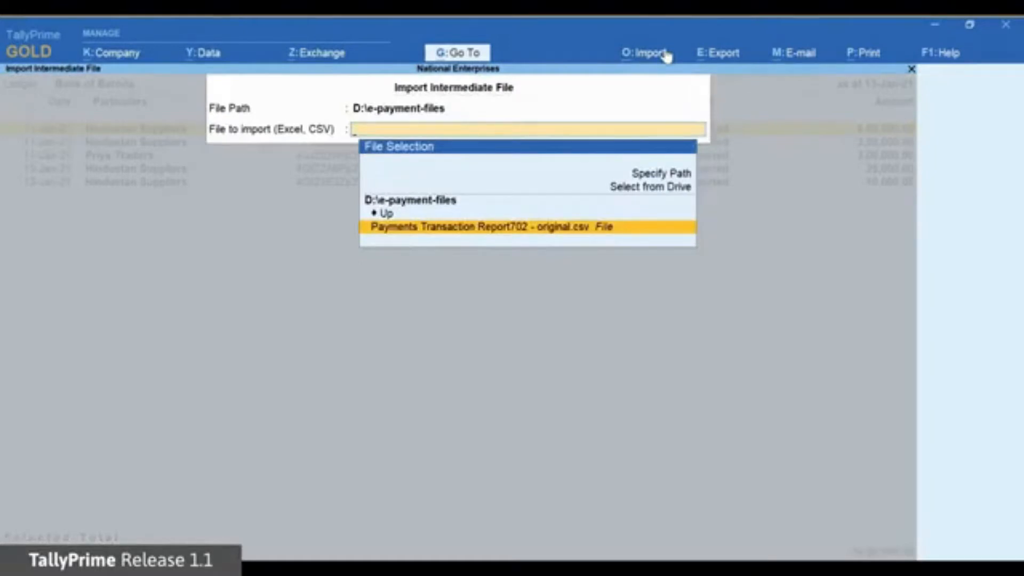
Step: Import 'Payments Transaction Report702 - original.csv' and update bank dates for the reconciled transactions
{"action": "key", "text": "Return"}
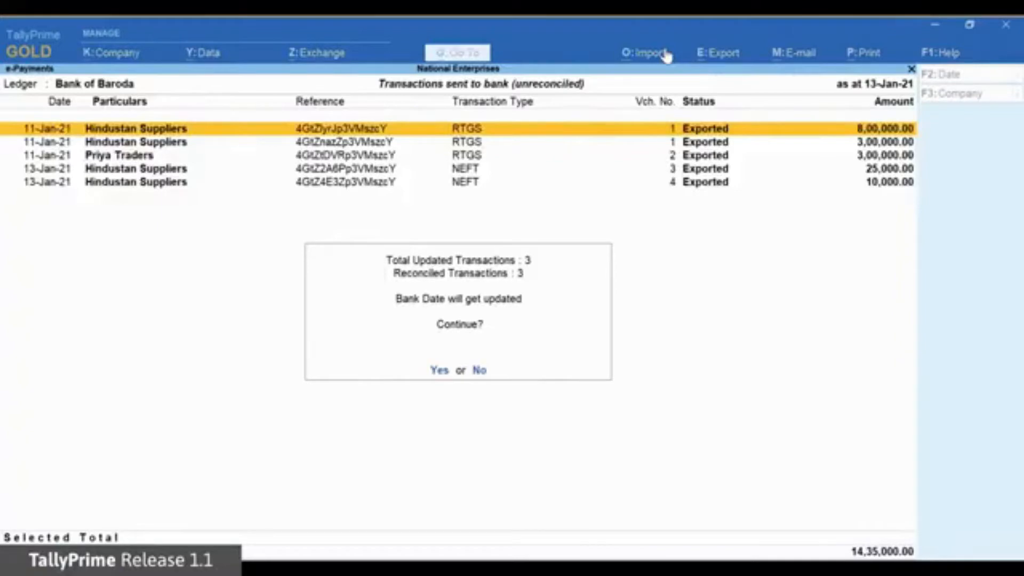
{"action": "left_click", "coordinate": [440, 370]}
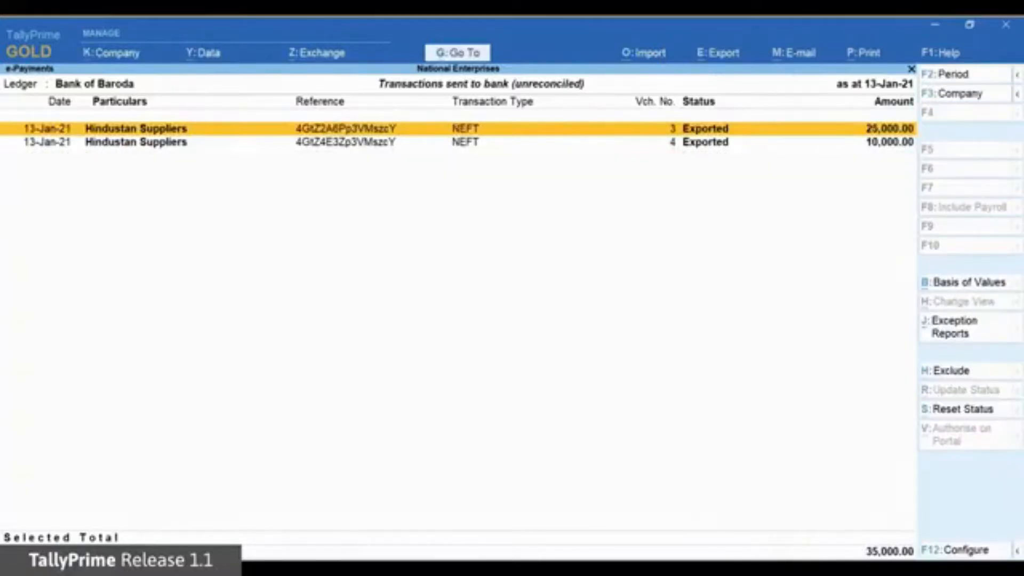